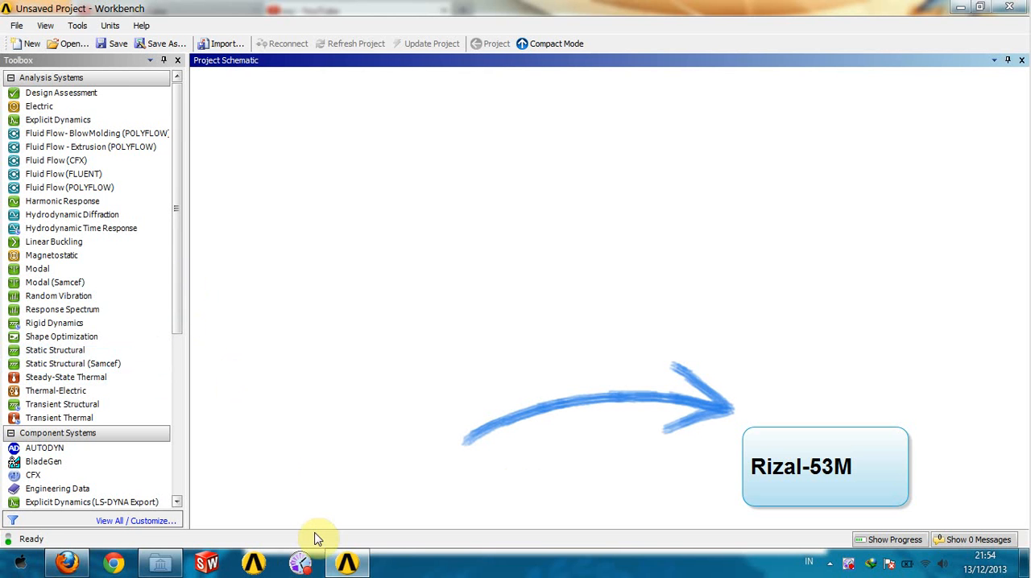
- Add a Static Structural analysis system to the project schematic, keeping its default name
click(384, 284)
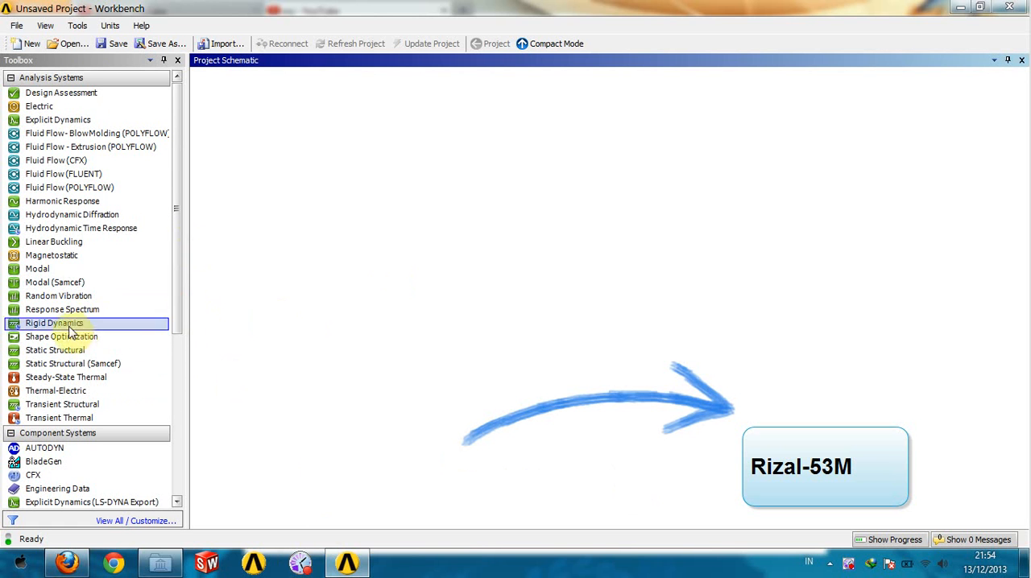
drag(55, 358, 279, 138)
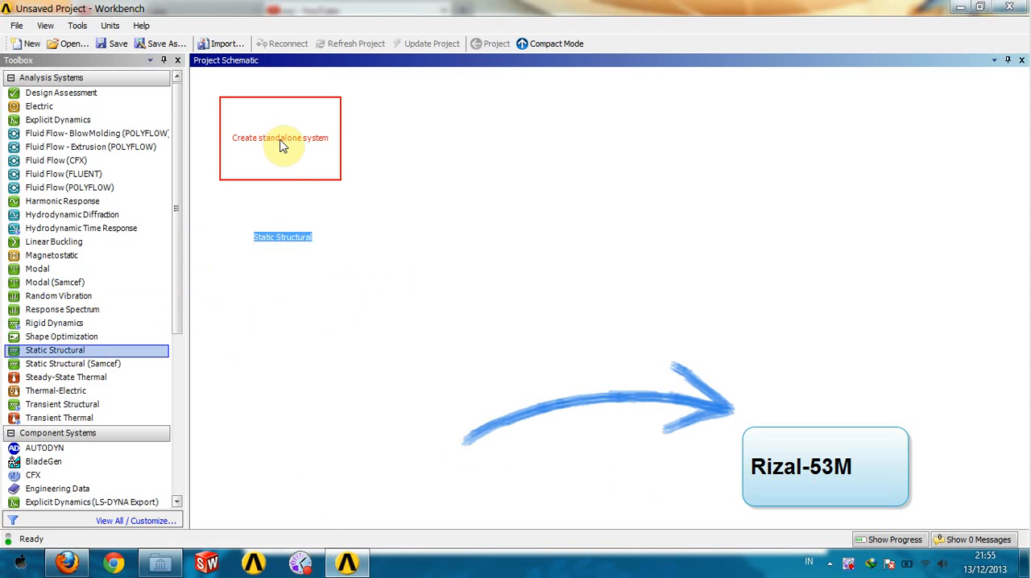
click(329, 235)
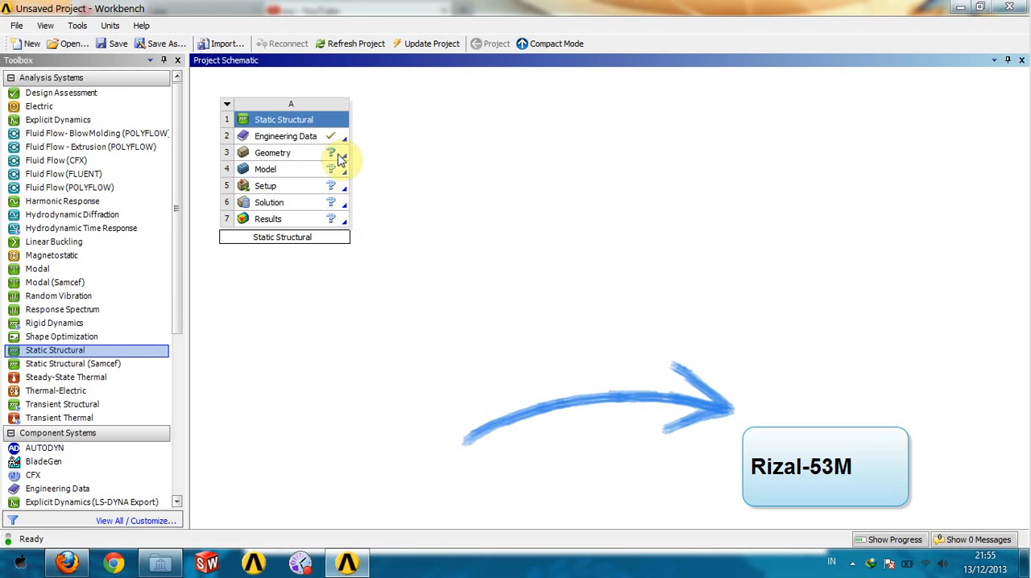
- Import the geometry file Symmetric involute.x_t from Local Disk (D:) into the Static Structural system
click(338, 159)
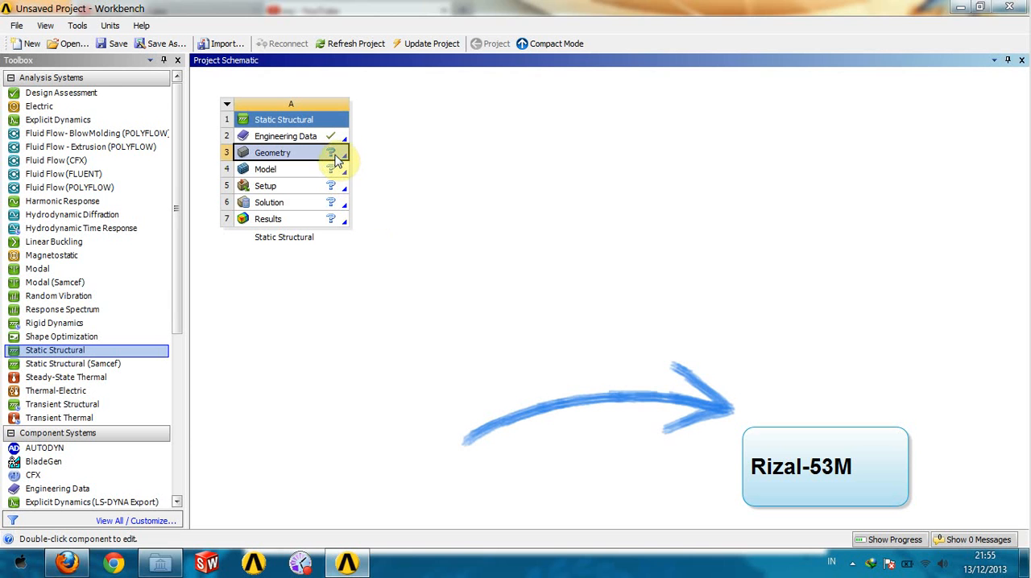
click(636, 236)
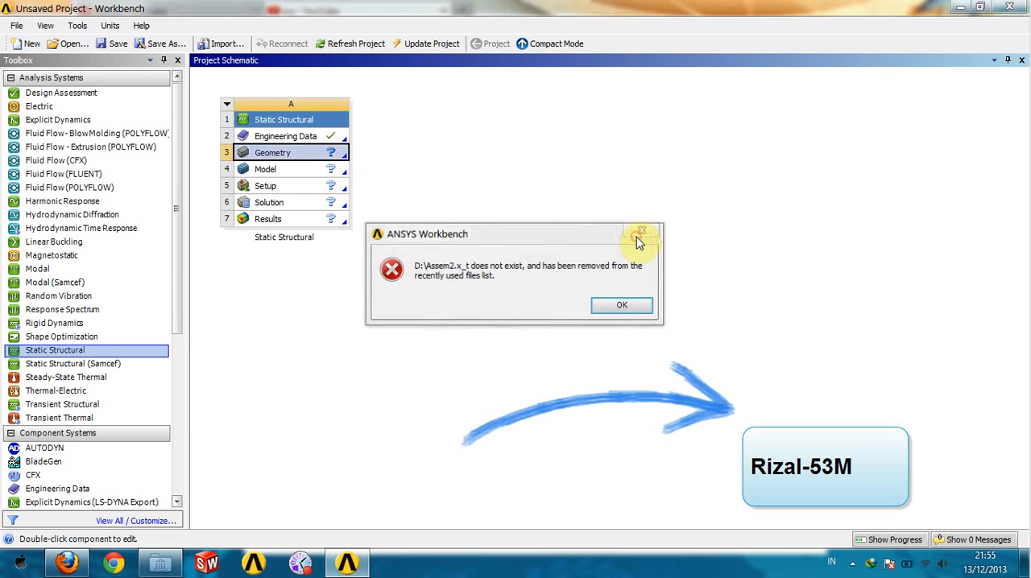
right_click(339, 155)
mouse_move(439, 189)
click(531, 185)
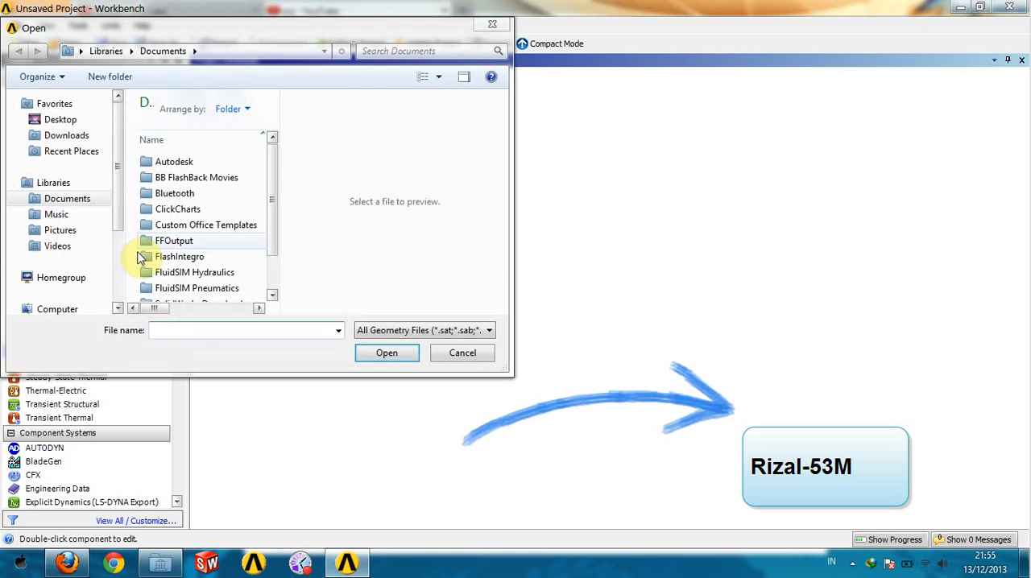
scroll(89, 266, down, 3)
click(68, 223)
drag(276, 202, 278, 298)
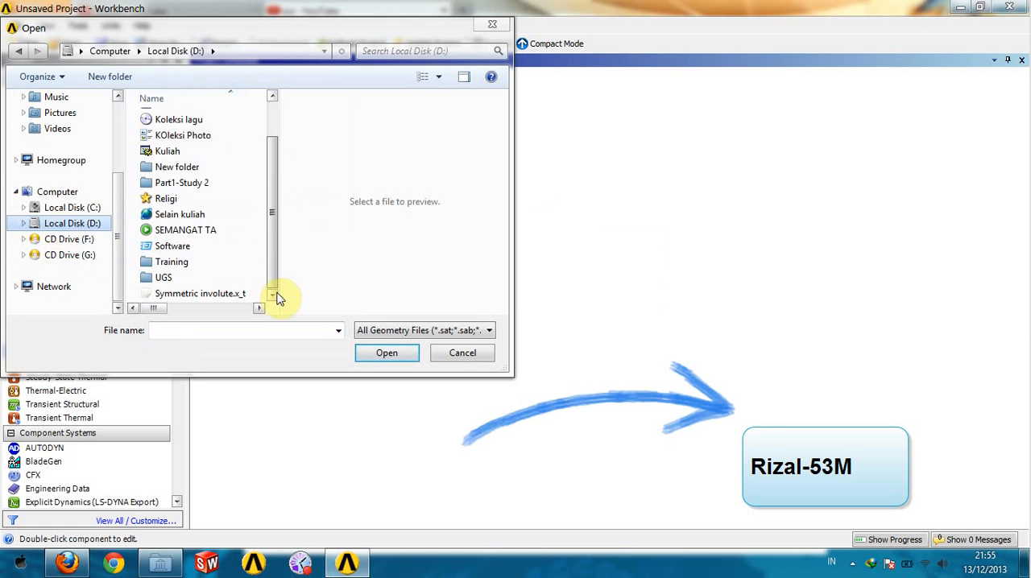
click(223, 294)
click(366, 357)
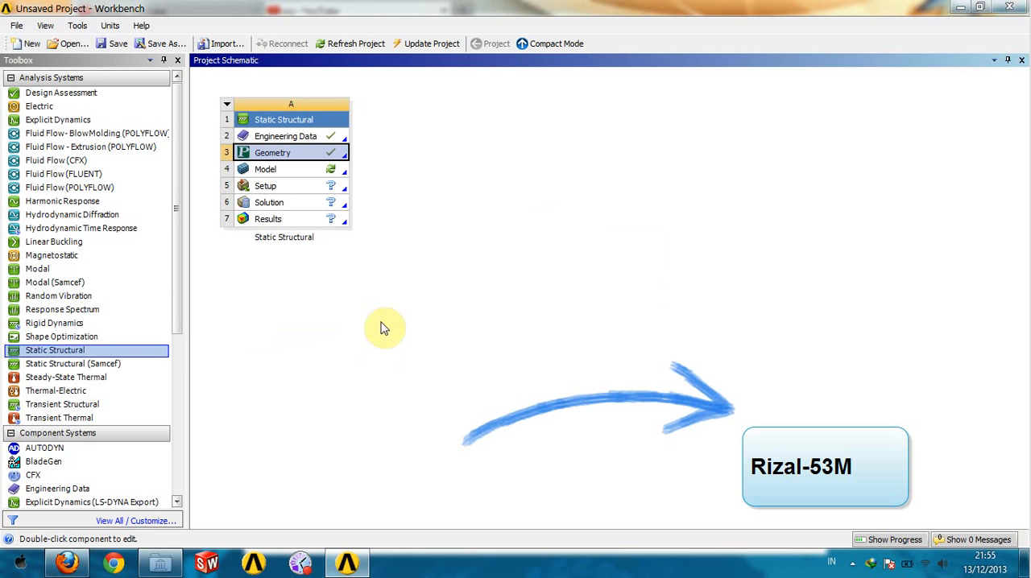
- Open the geometry in DesignModeler with millimeter as the length unit, generate the imported gear and inspect its solid body
double_click(338, 151)
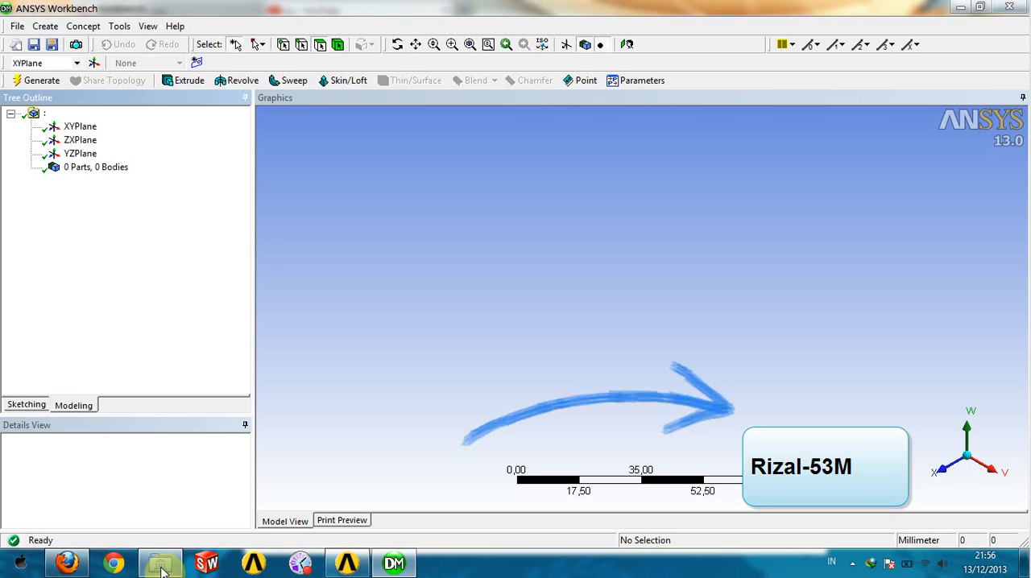
mouse_move(163, 571)
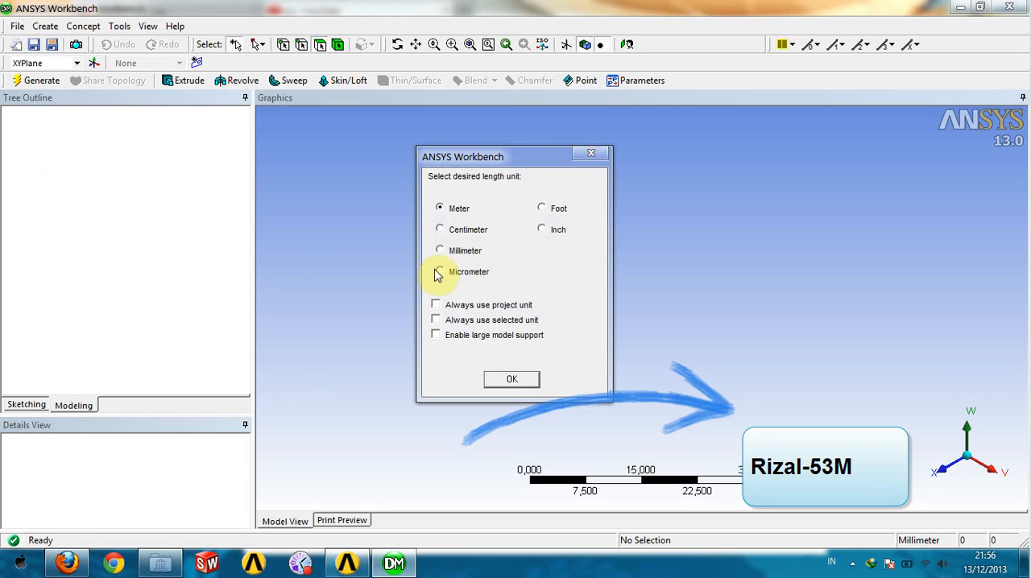
click(510, 380)
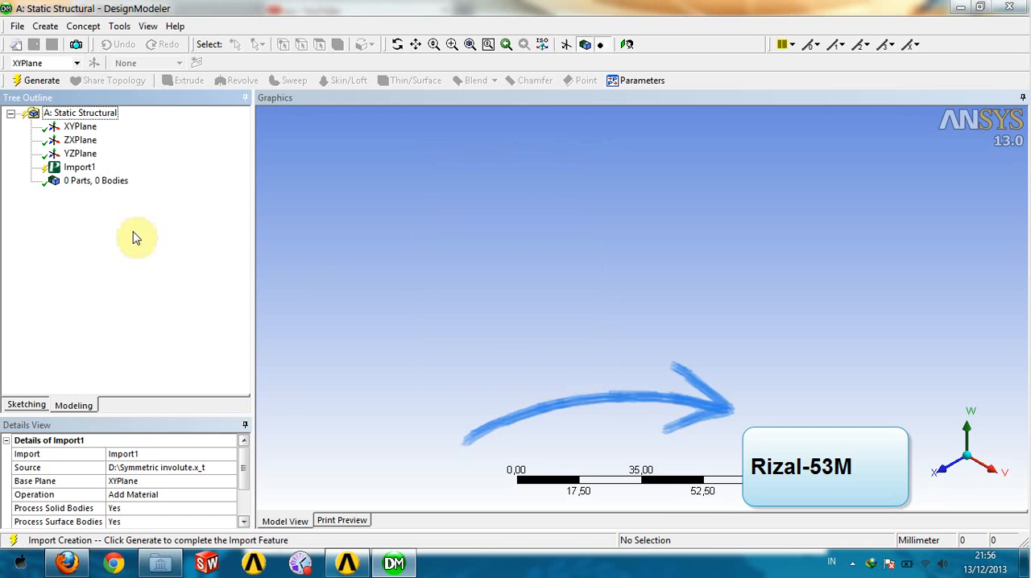
click(35, 80)
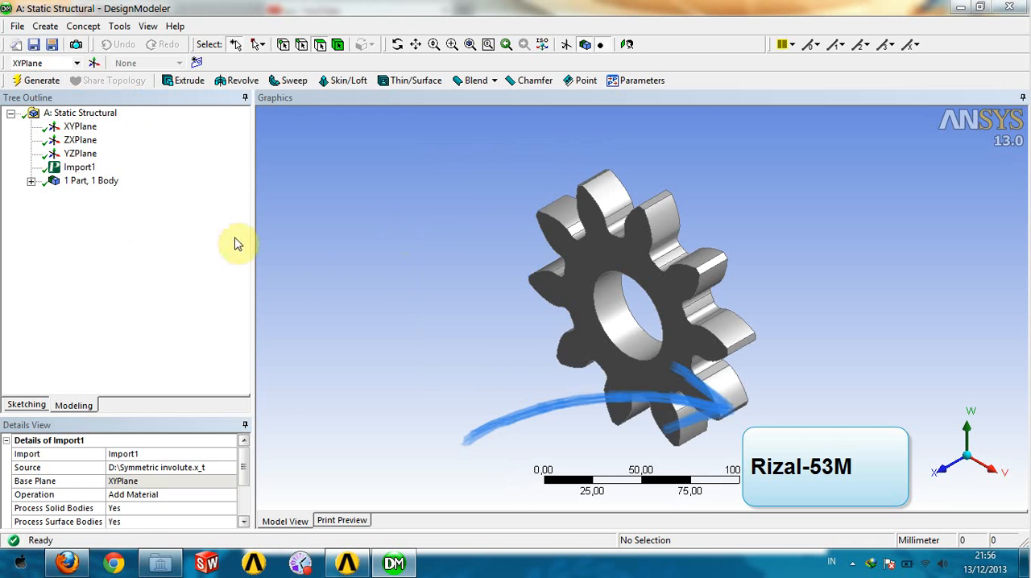
click(31, 182)
click(94, 194)
middle_drag(491, 375, 792, 322)
click(841, 294)
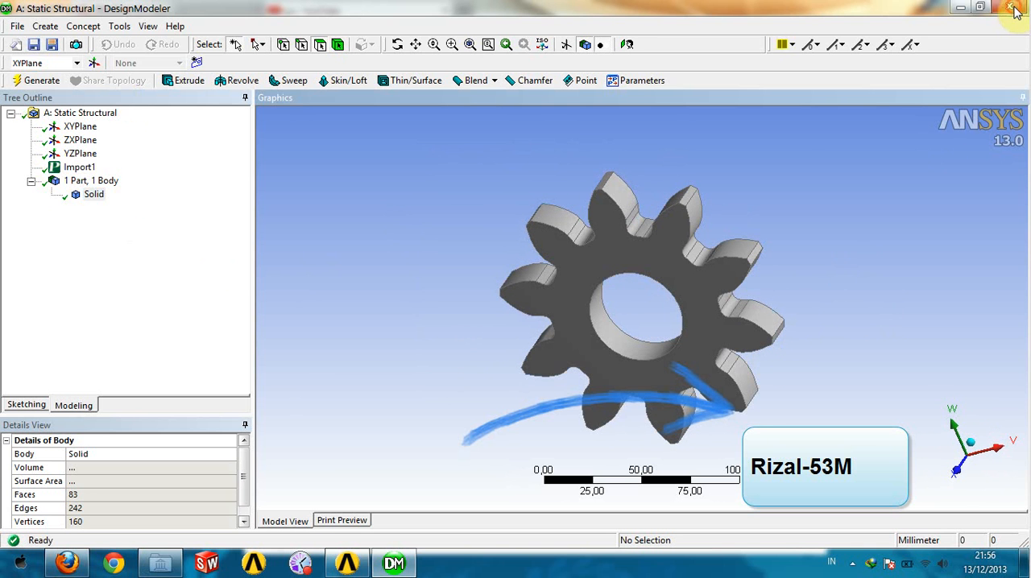
- Return to the Workbench project and open the Static Structural system's Model in Mechanical
click(347, 563)
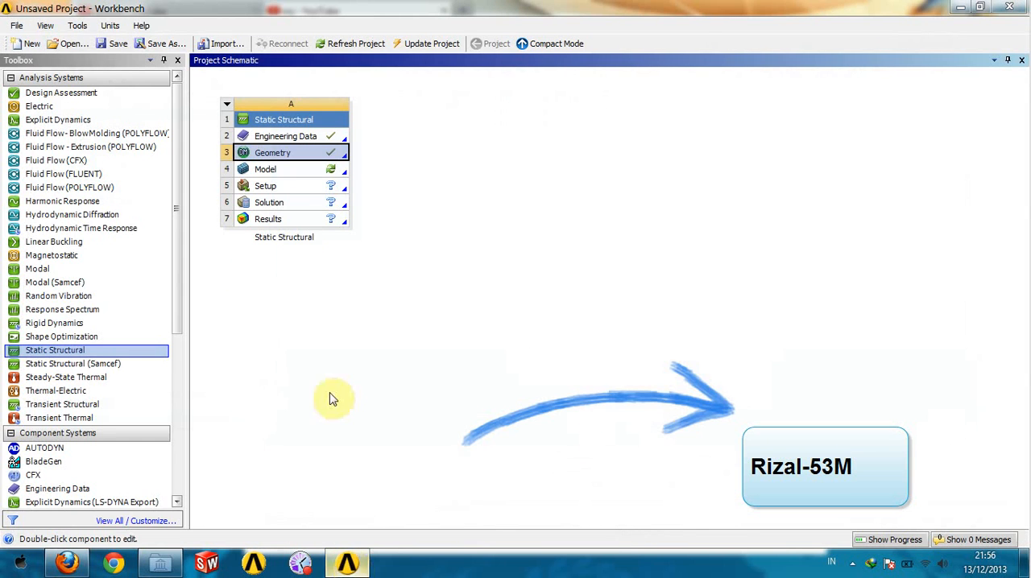
double_click(340, 171)
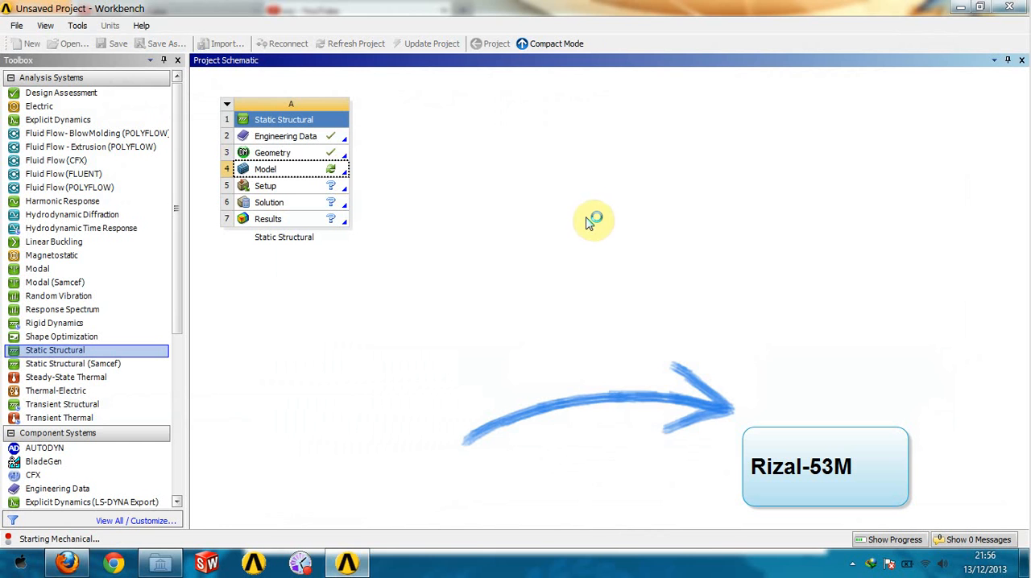
mouse_move(355, 571)
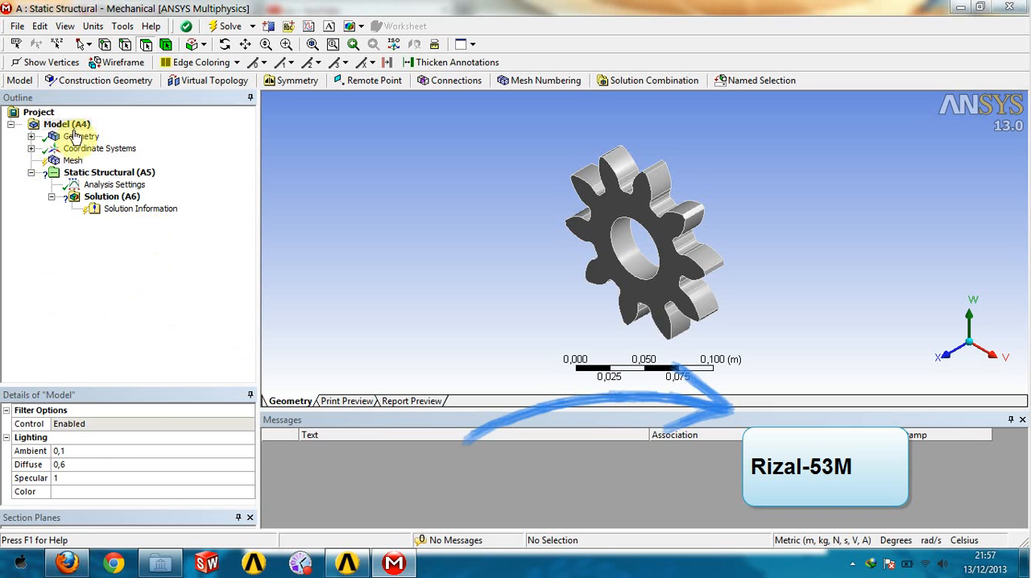
- Check the material assignment in the details of the gear's solid body
click(31, 136)
click(90, 149)
click(84, 137)
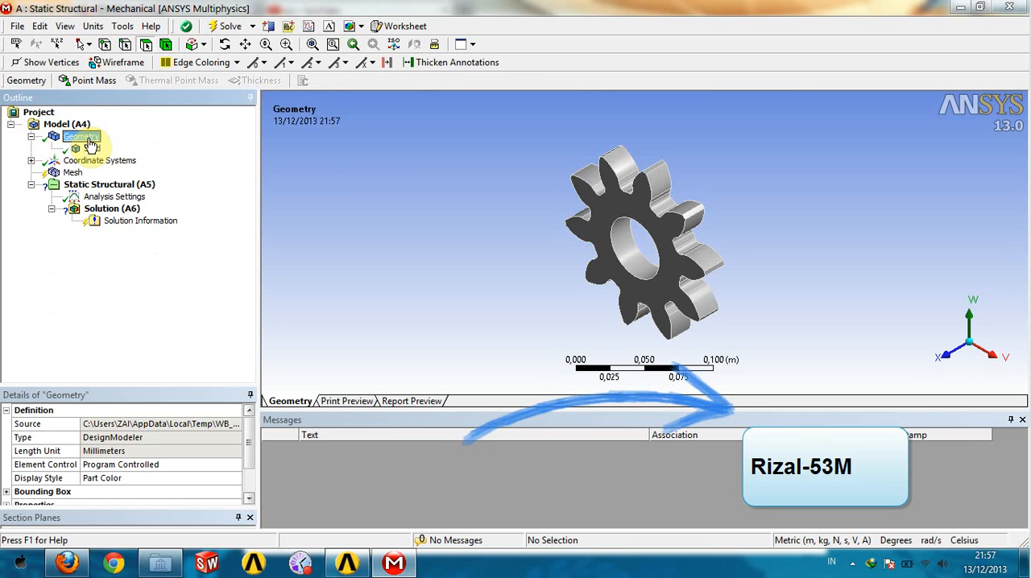
click(91, 149)
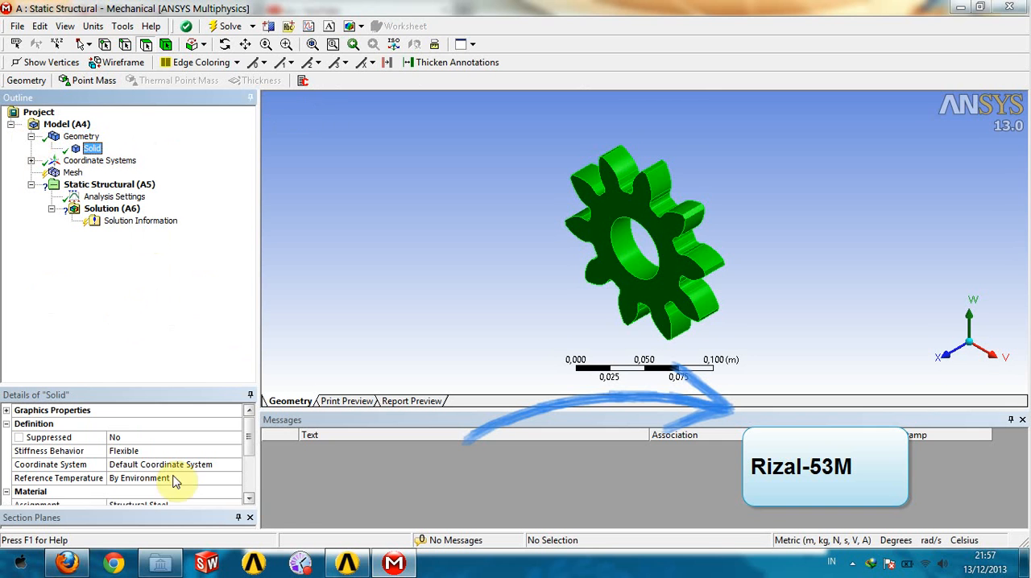
click(219, 502)
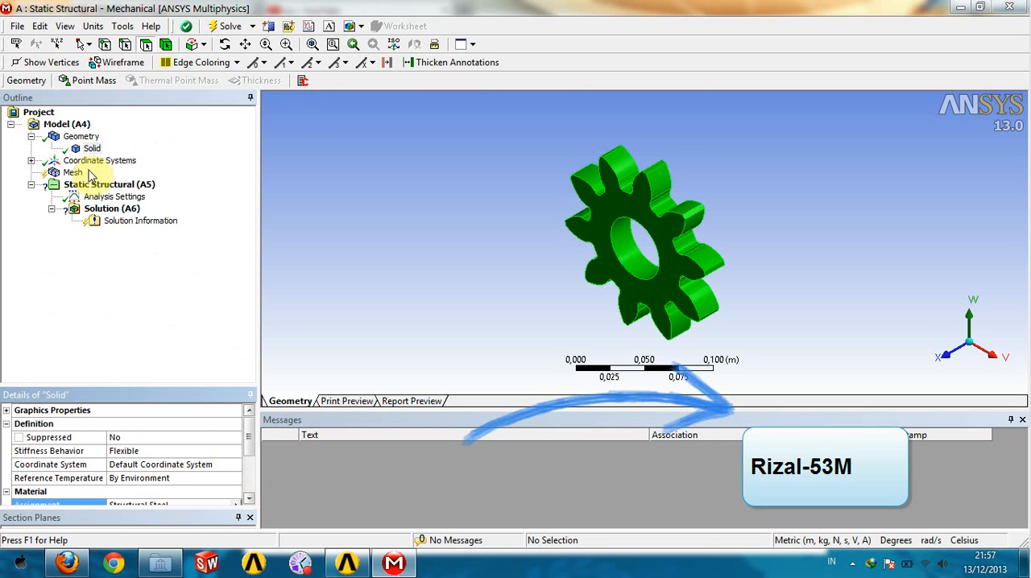
click(32, 136)
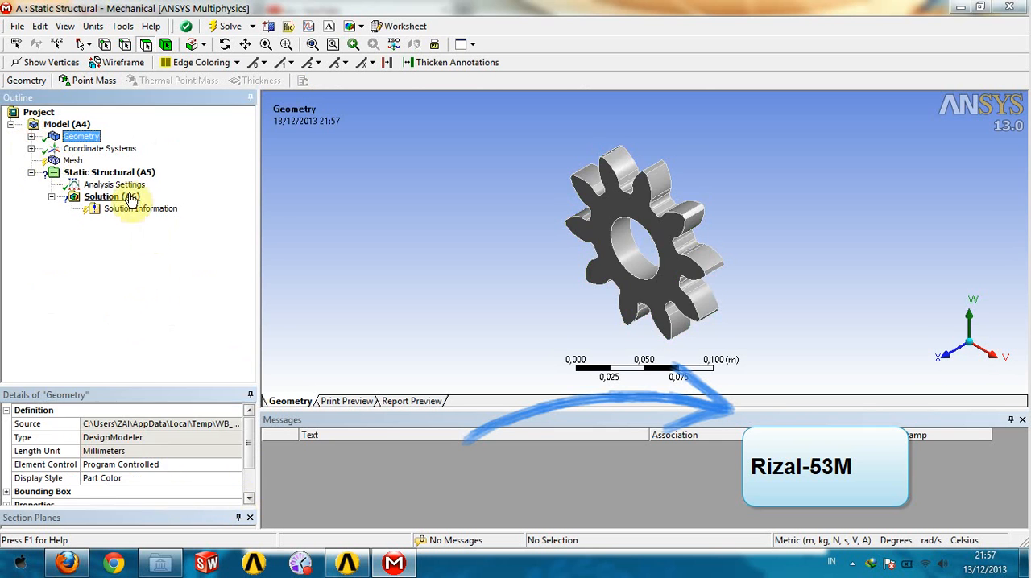
- Enlarge the graphics area and generate the gear's mesh with the default mesh settings
click(73, 161)
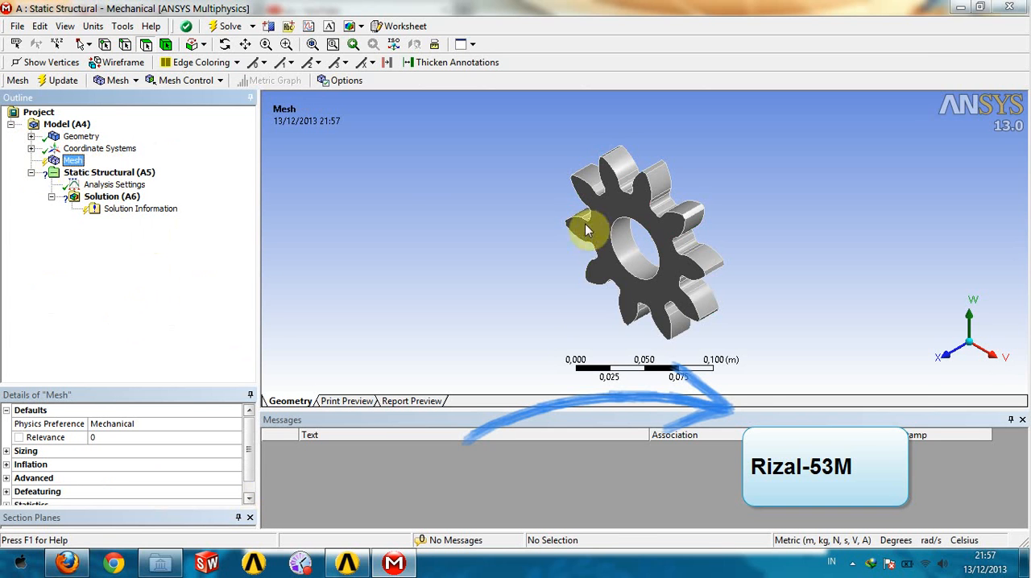
scroll(735, 225, up, 4)
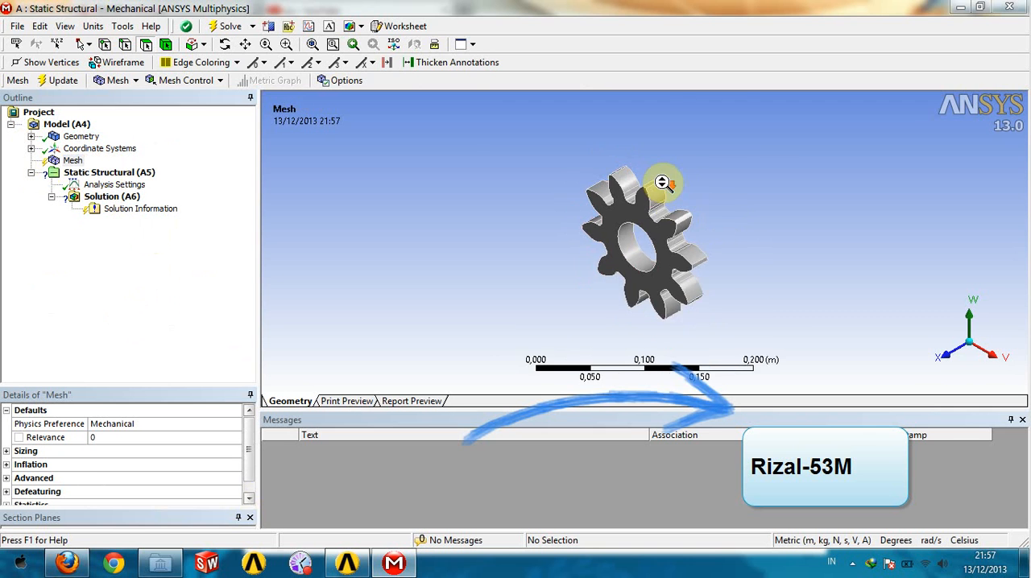
scroll(684, 211, up, 3)
scroll(701, 239, down, 4)
drag(821, 288, 852, 232)
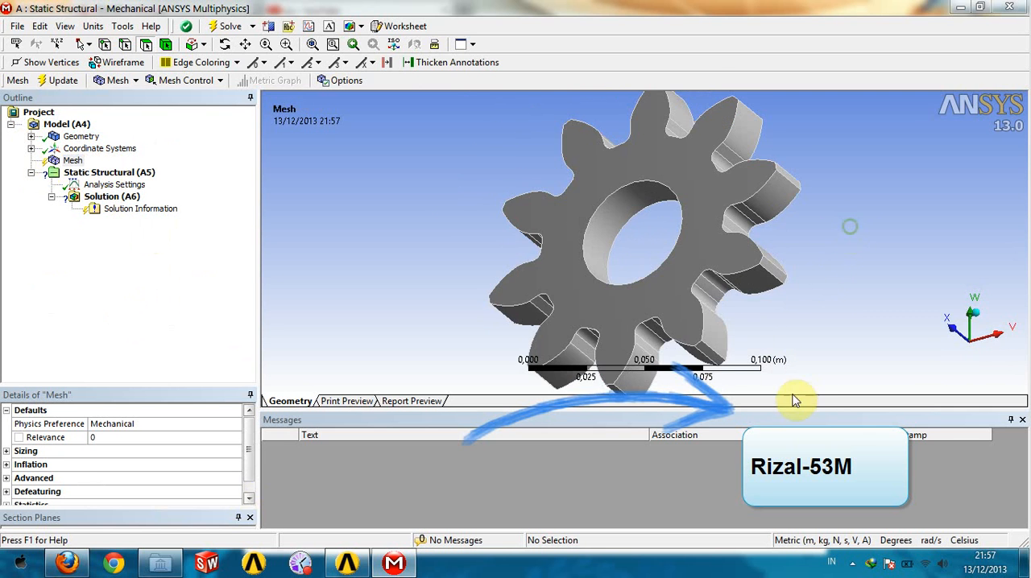
drag(768, 410, 768, 452)
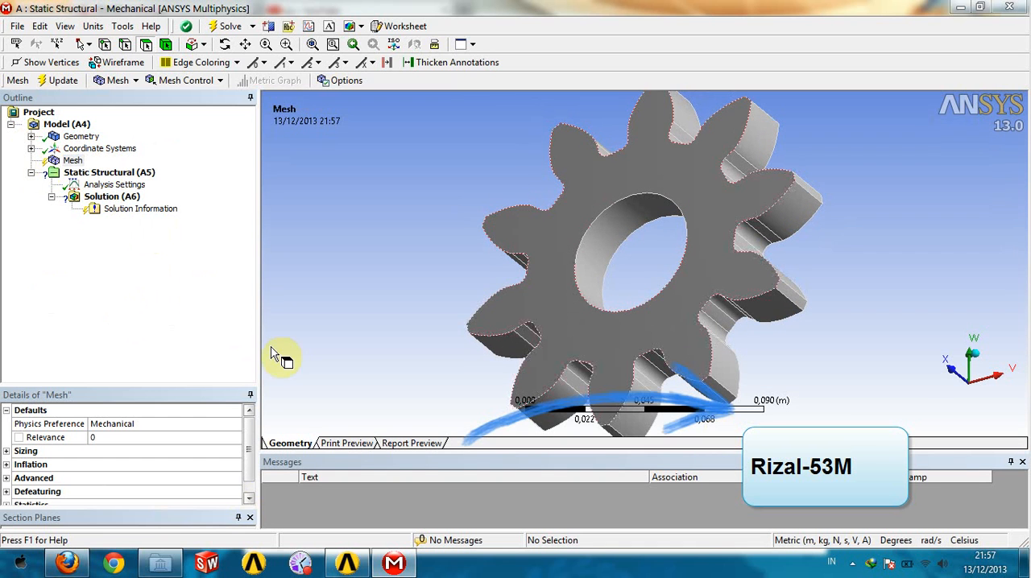
click(71, 161)
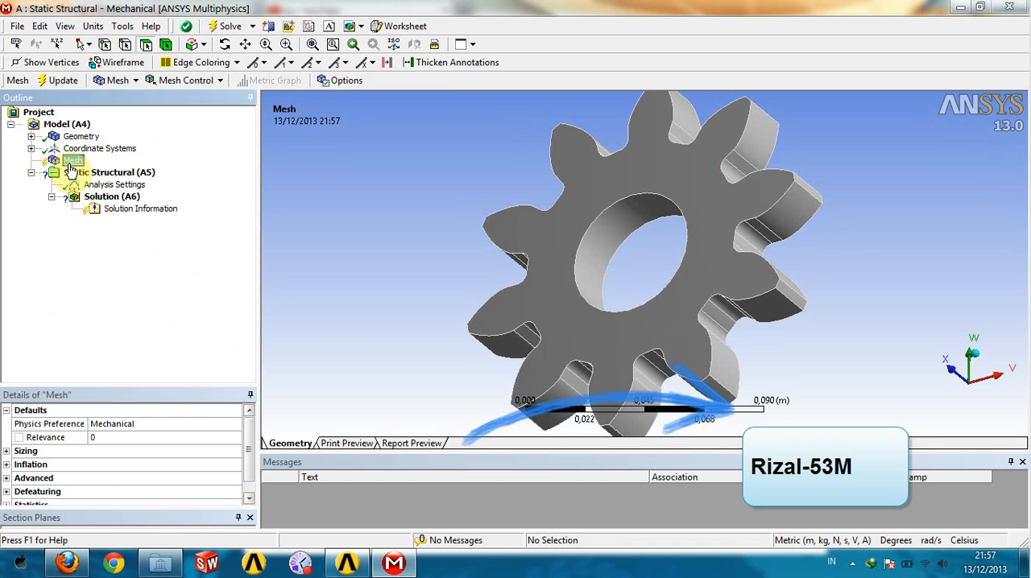
right_click(70, 165)
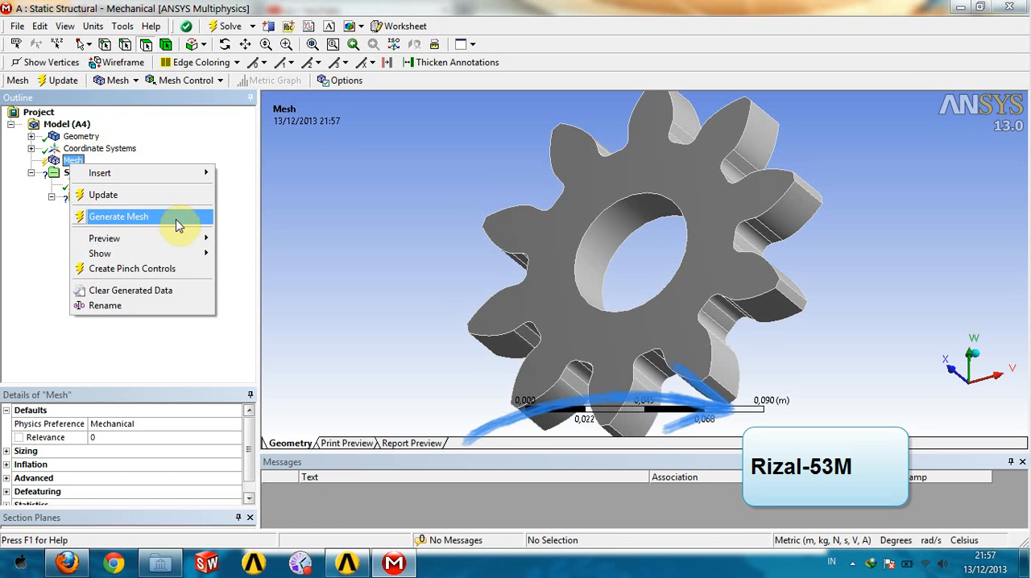
click(143, 216)
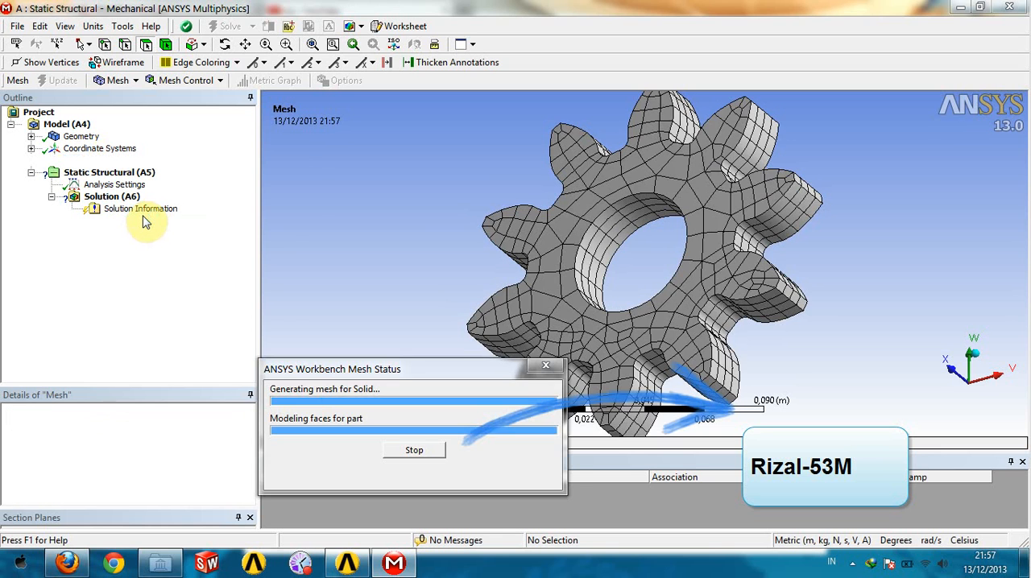
- Examine the generated mesh on the gear's teeth, bore and faces from several angles and distances
middle_drag(405, 299, 603, 355)
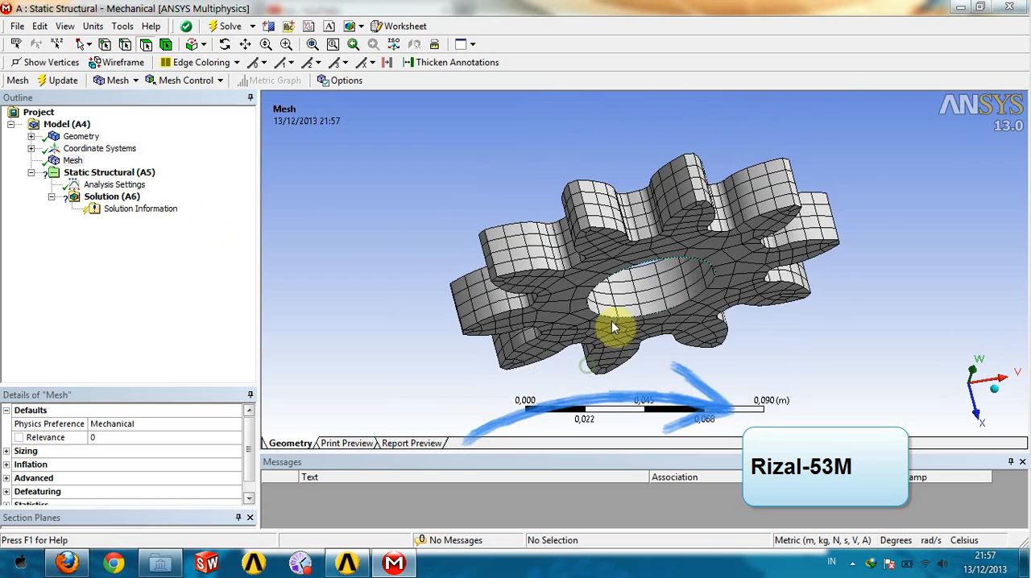
scroll(620, 288, up, 2)
middle_drag(654, 296, 626, 276)
middle_drag(681, 292, 698, 266)
scroll(608, 177, up, 2)
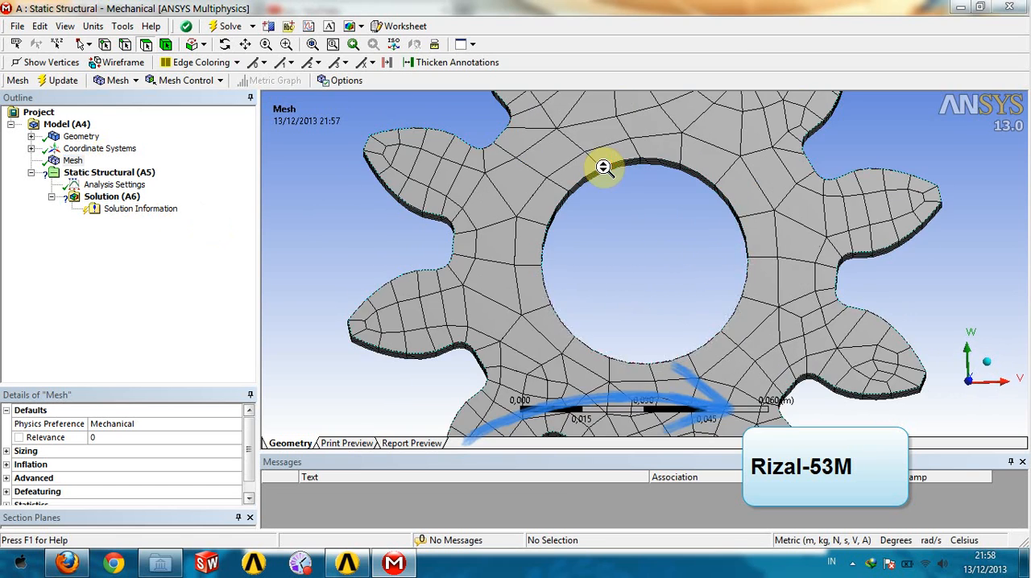
scroll(464, 169, up, 2)
scroll(464, 169, up, 1)
scroll(462, 169, down, 3)
scroll(462, 169, down, 1)
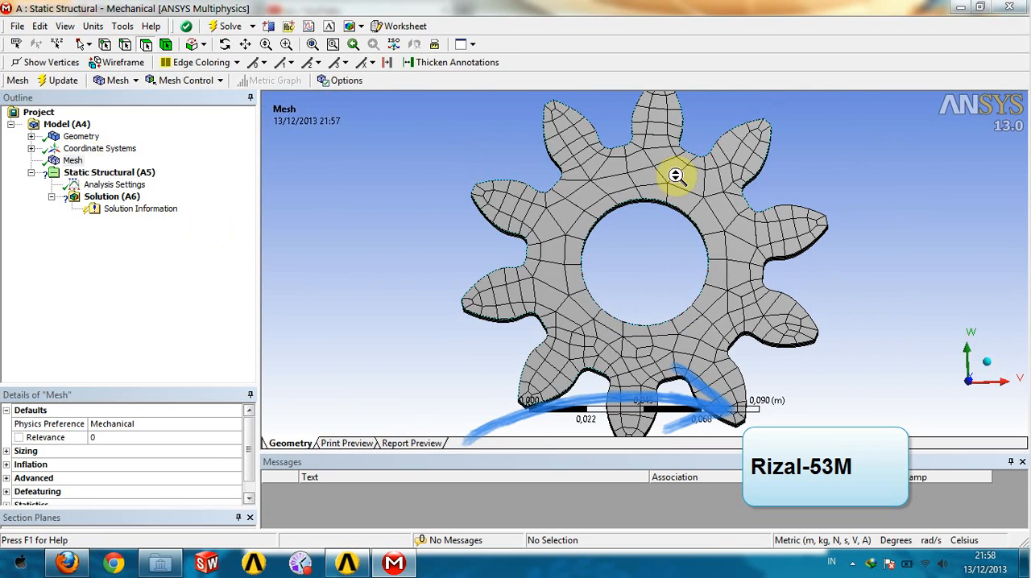
scroll(591, 121, up, 2)
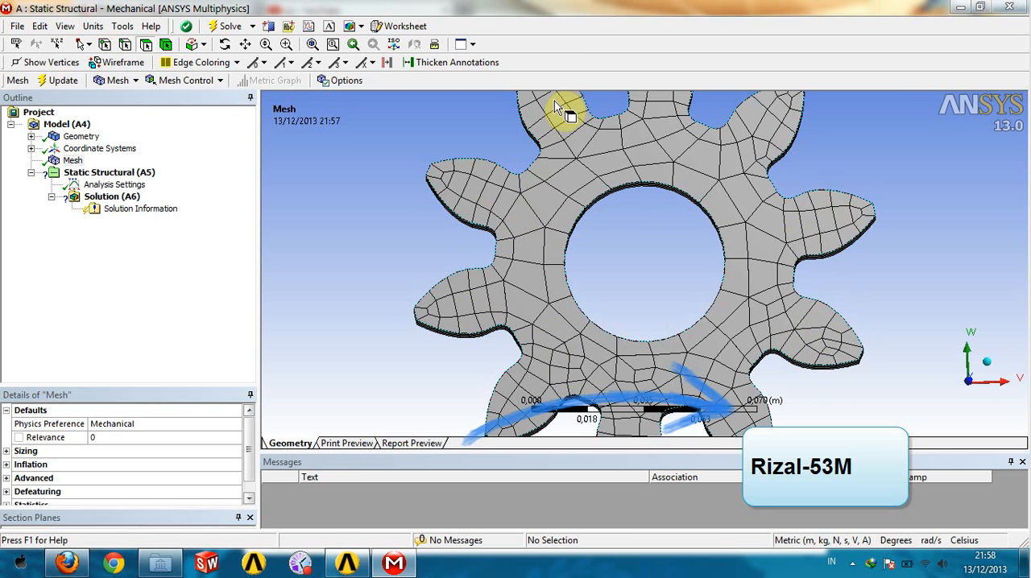
scroll(655, 260, down, 3)
middle_drag(851, 239, 748, 258)
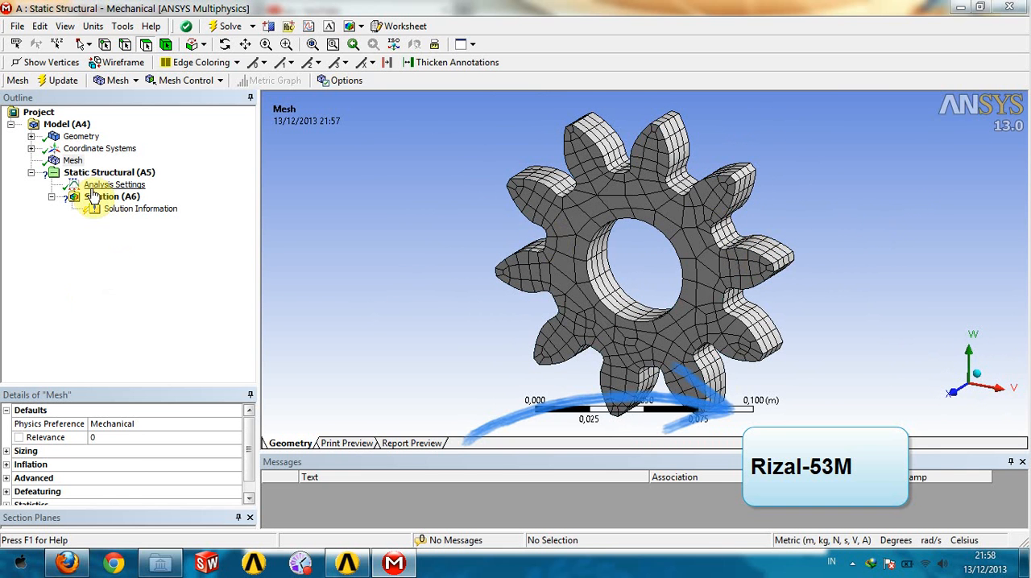
- Display the Mesh object's details and enlarge the details area so all its setting groups fit
click(76, 161)
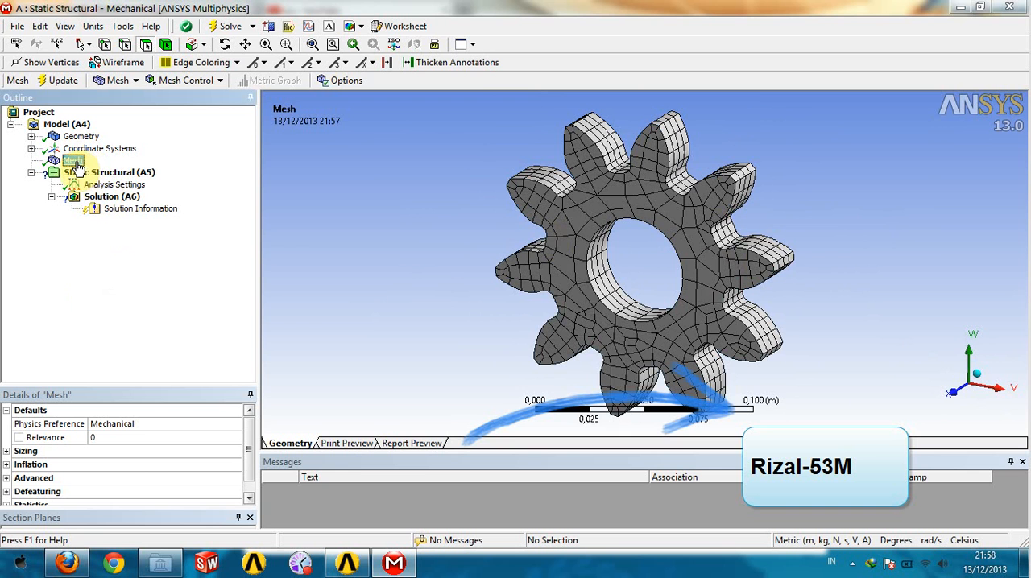
drag(258, 313, 327, 312)
drag(195, 387, 199, 258)
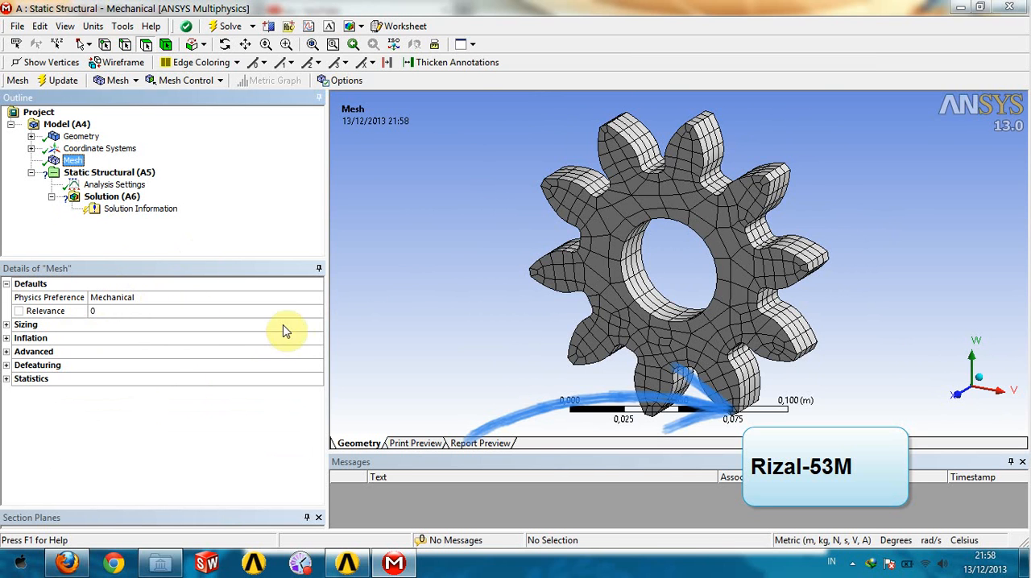
- Set the mesh's Physics Preference to CFD and update the gear's mesh
click(303, 300)
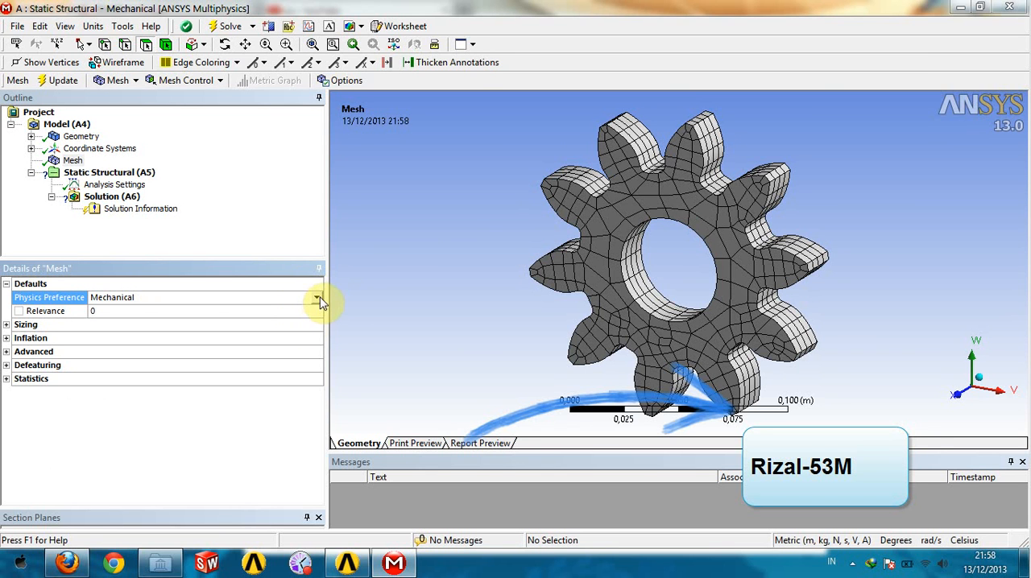
click(319, 300)
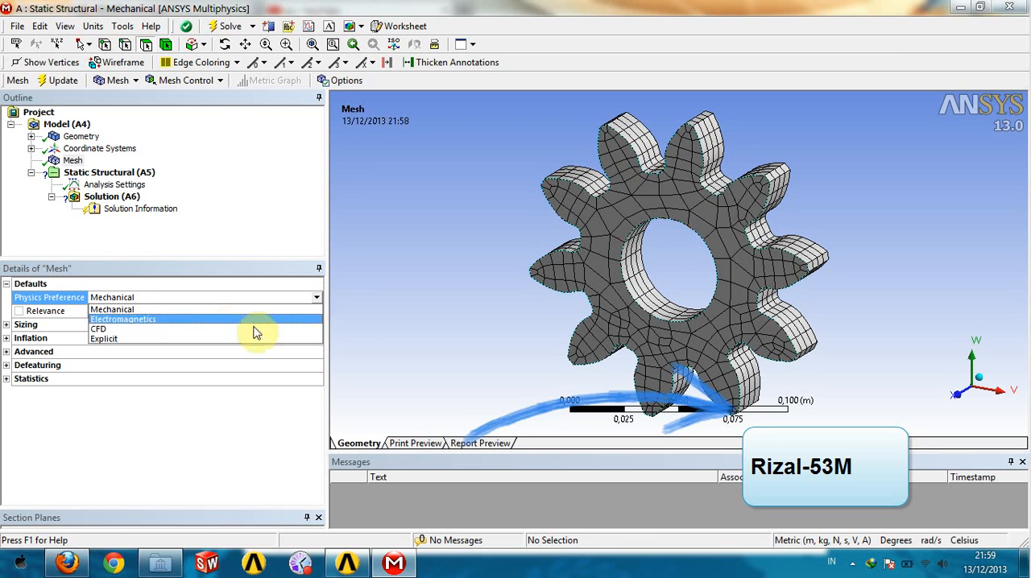
click(105, 329)
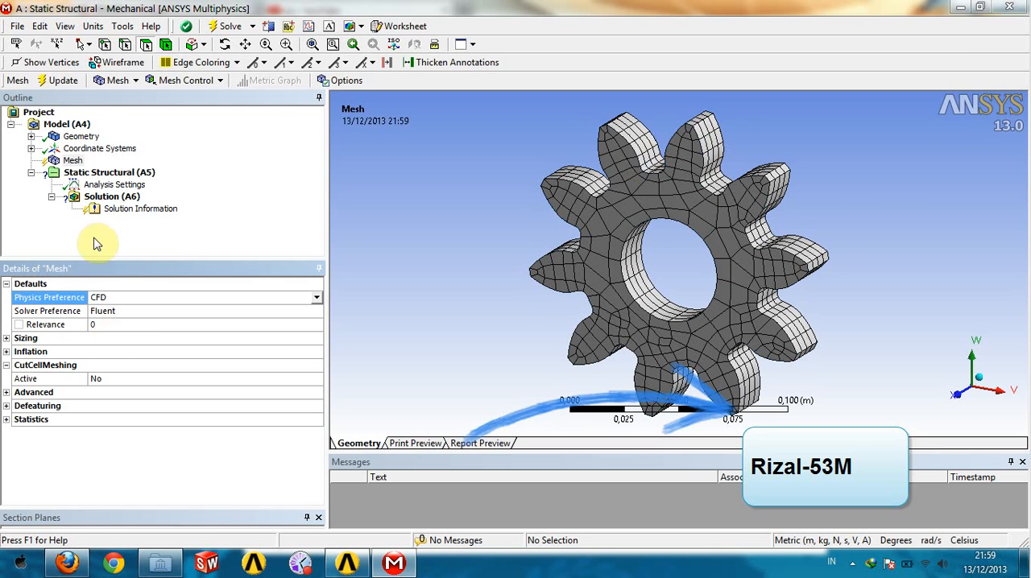
click(51, 84)
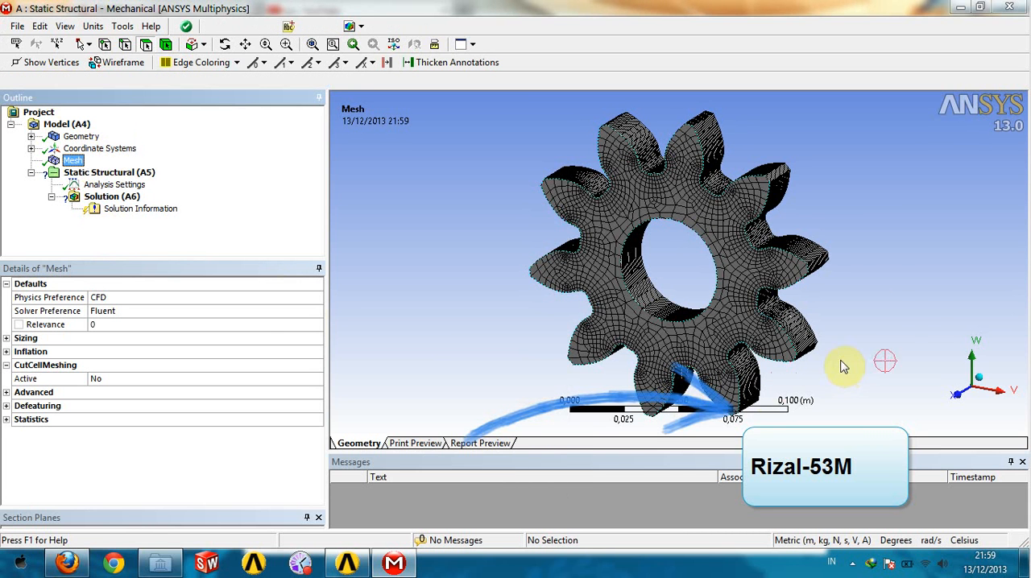
- Examine the CFD mesh on the gear's front face, tooth flanks and bore from several angles and distances
middle_drag(845, 331, 749, 131)
scroll(748, 131, up, 3)
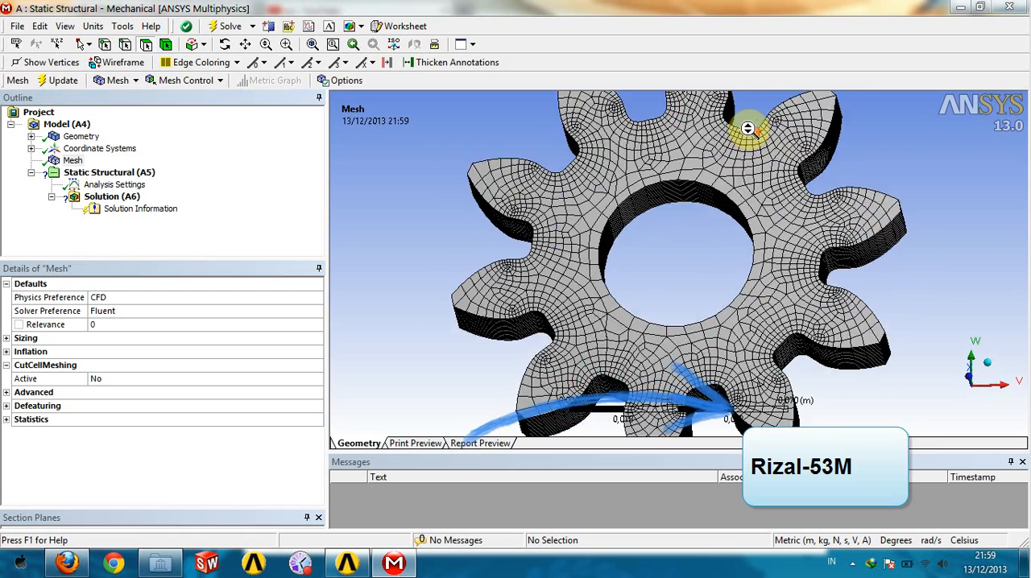
middle_drag(681, 246, 379, 316)
scroll(657, 285, up, 3)
scroll(656, 284, down, 6)
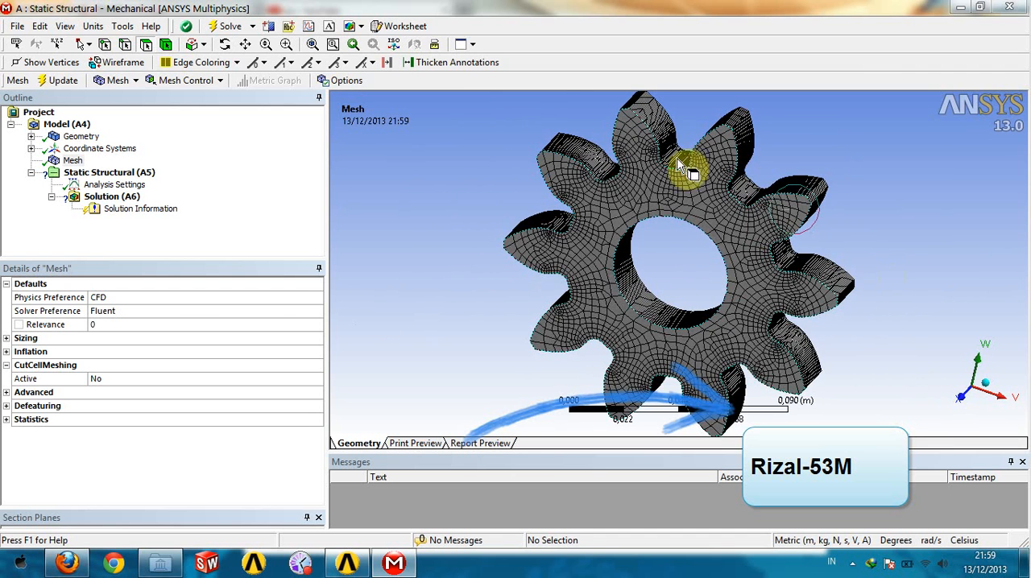
scroll(749, 166, up, 3)
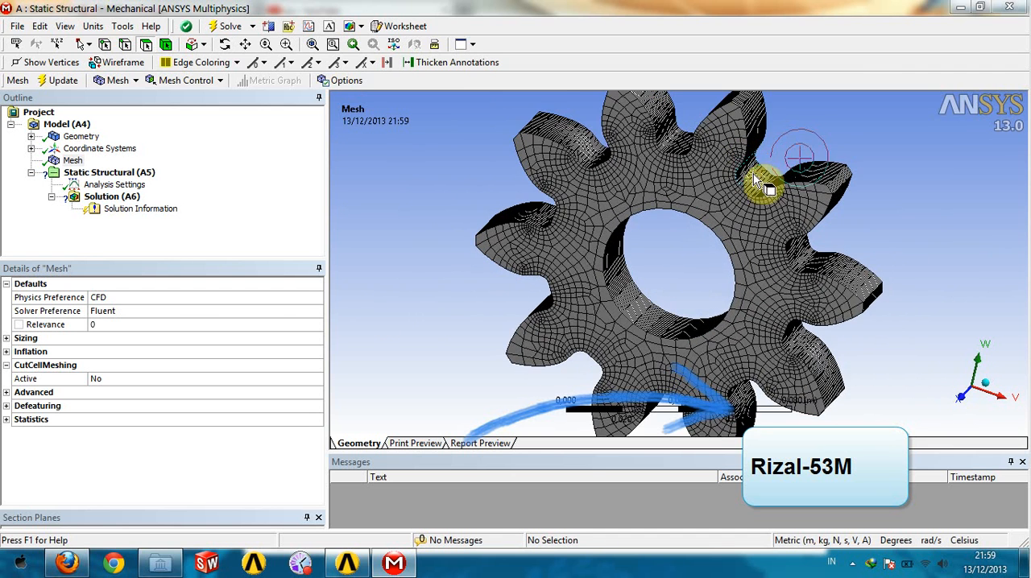
scroll(858, 360, down, 2)
scroll(774, 347, up, 4)
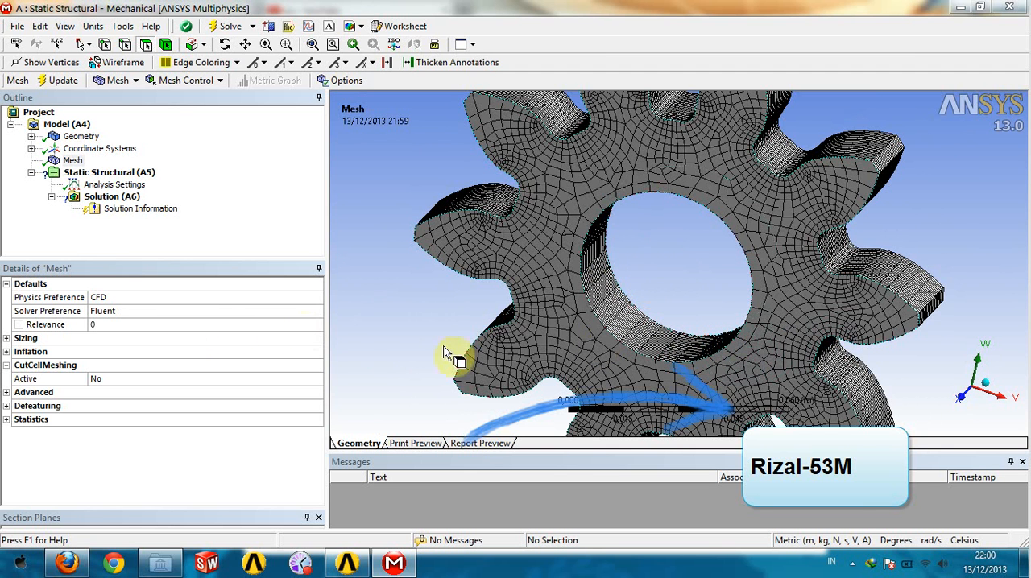
- Set the mesh's Physics Preference to Explicit and update the gear's mesh
click(266, 298)
click(316, 300)
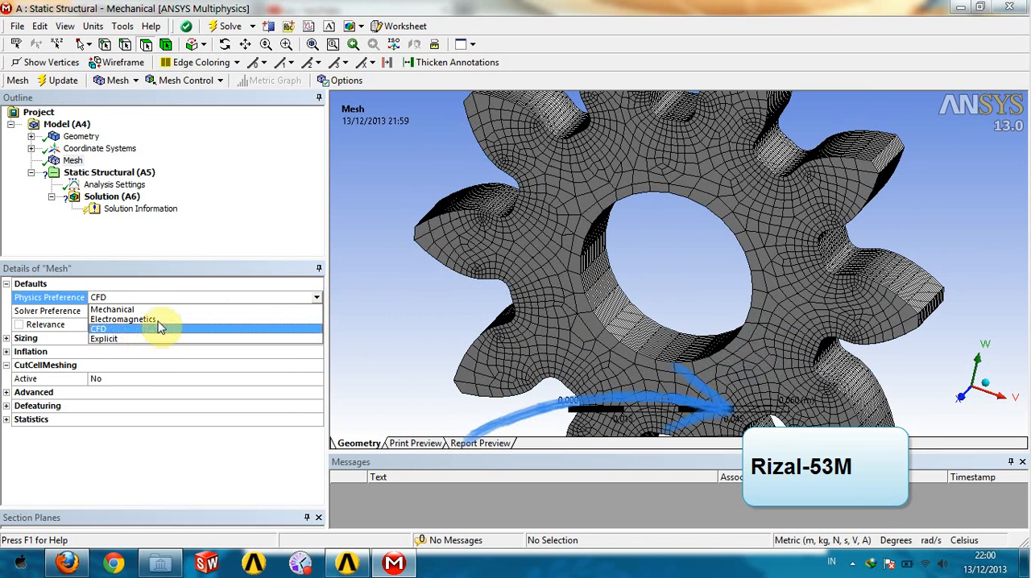
click(110, 339)
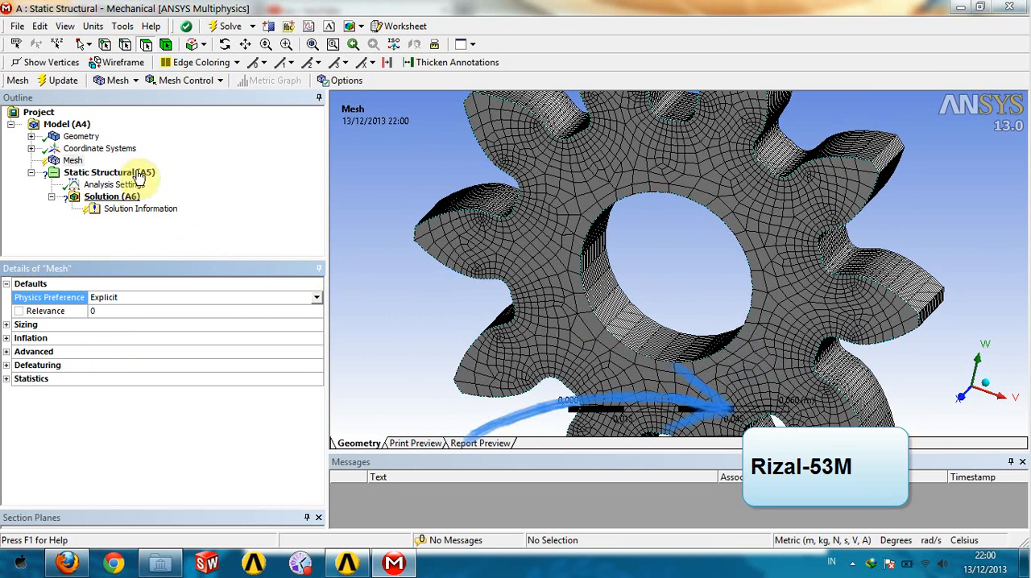
click(60, 82)
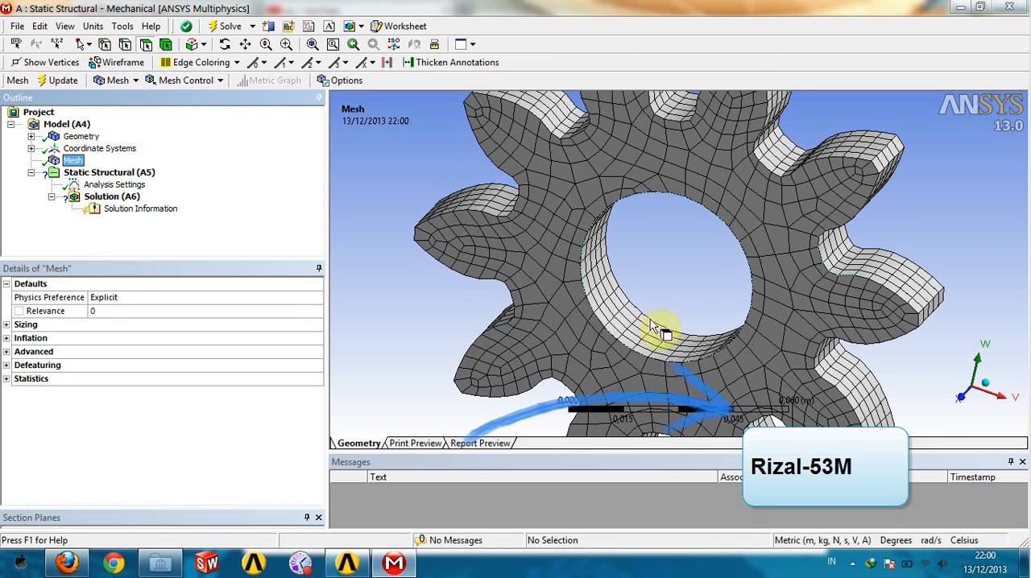
- Examine the Explicit mesh around the gear's bore surface and teeth at different distances and orientations
scroll(667, 258, up, 2)
scroll(667, 258, down, 3)
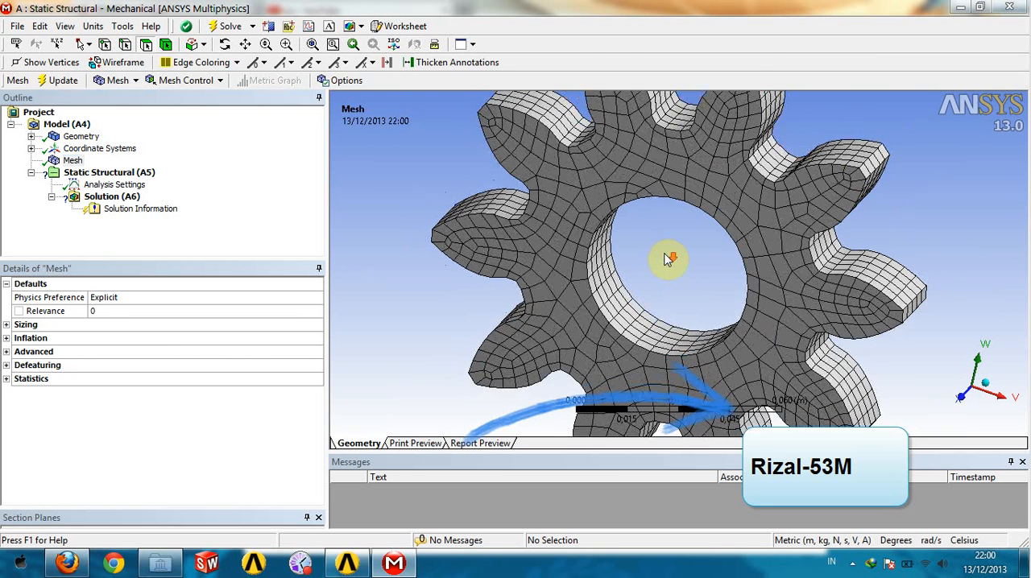
middle_drag(685, 295, 655, 240)
scroll(655, 240, up, 4)
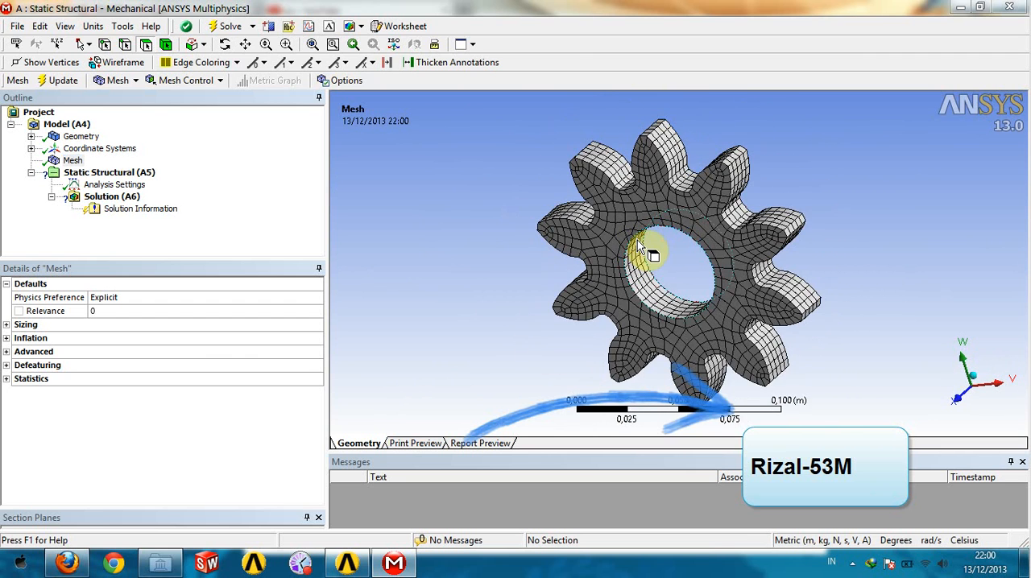
click(660, 329)
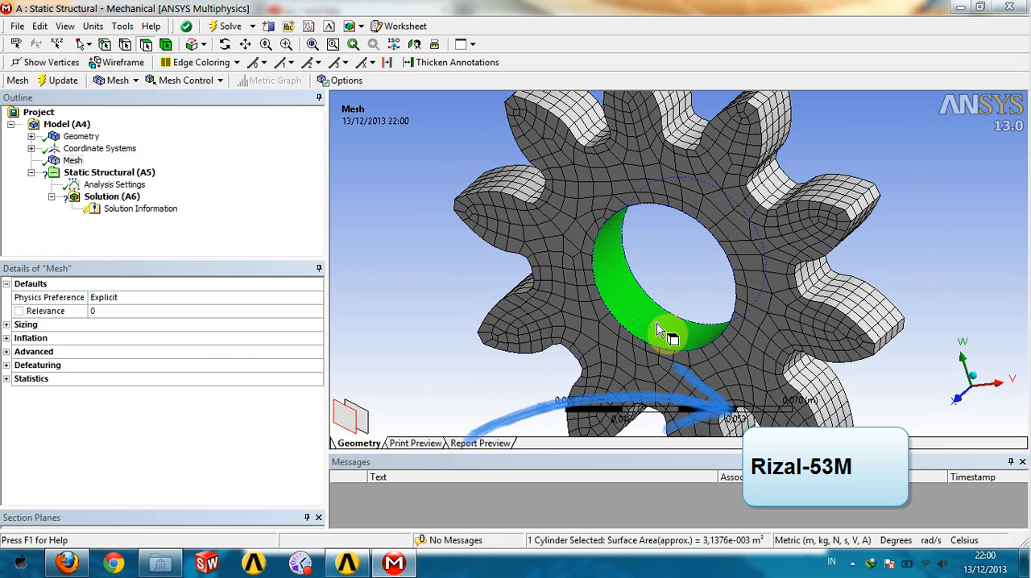
click(940, 242)
scroll(930, 244, up, 3)
scroll(924, 237, down, 3)
middle_drag(837, 383, 842, 358)
scroll(842, 358, down, 2)
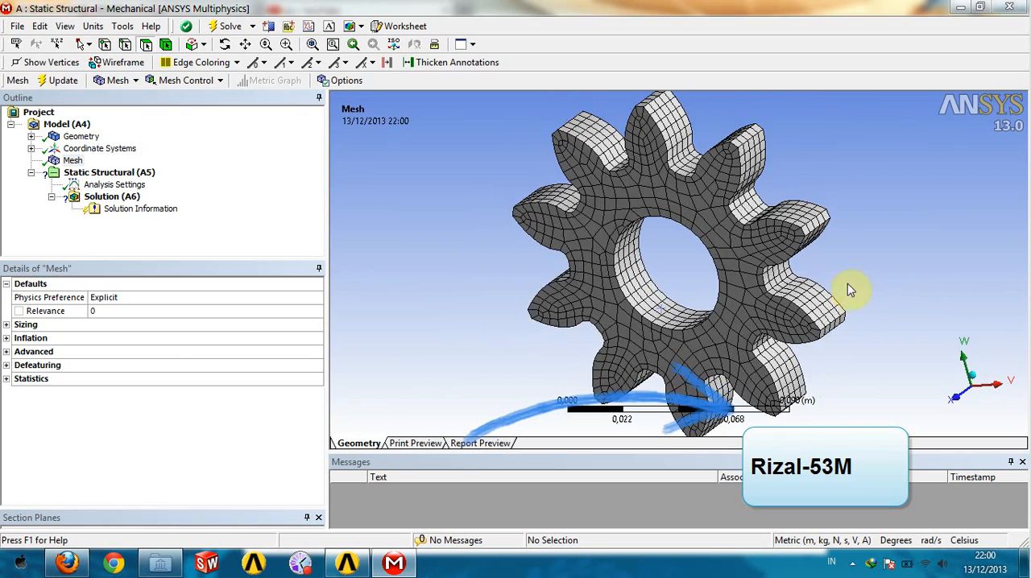
scroll(750, 154, down, 3)
scroll(751, 154, up, 5)
scroll(751, 154, up, 2)
middle_drag(923, 281, 927, 230)
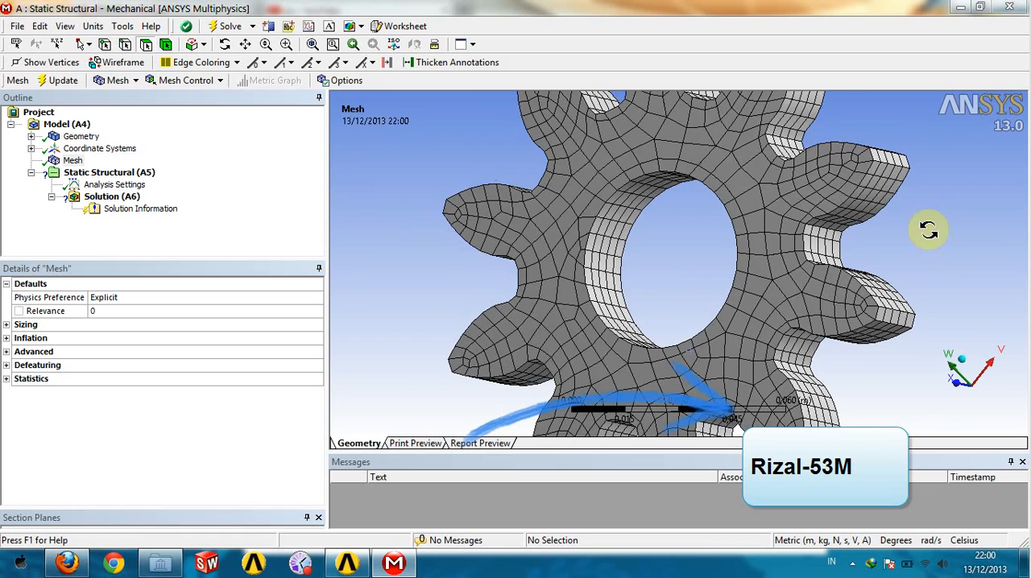
click(622, 218)
click(683, 265)
mouse_move(685, 266)
middle_down()
mouse_move(700, 259)
mouse_move(679, 249)
middle_up()
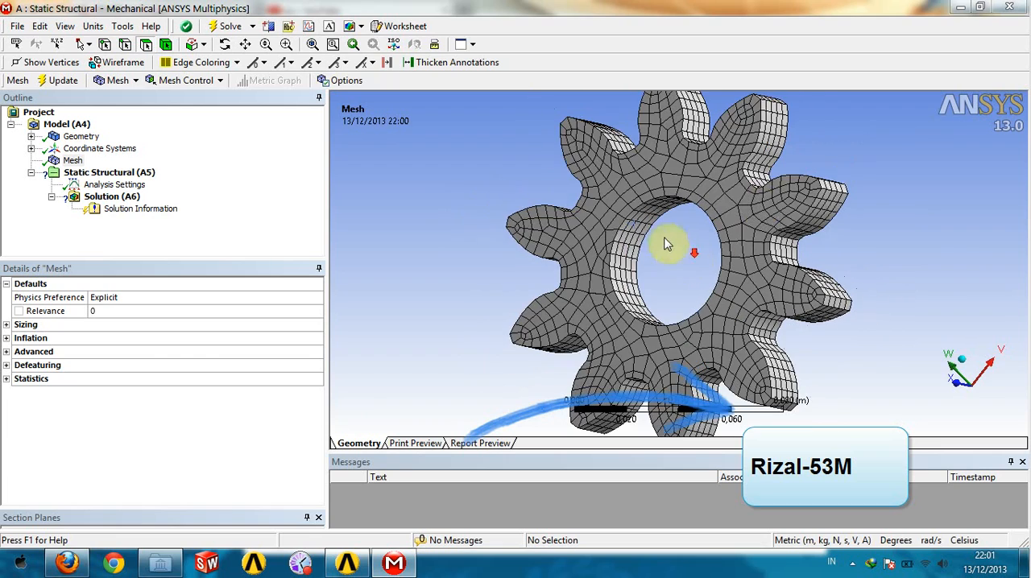
- Examine the Explicit mesh across the whole gear, comparing the tooth flanks and flat faces from varied angles
middle_drag(863, 161, 901, 256)
scroll(743, 189, up, 2)
scroll(743, 188, down, 3)
scroll(730, 176, down, 2)
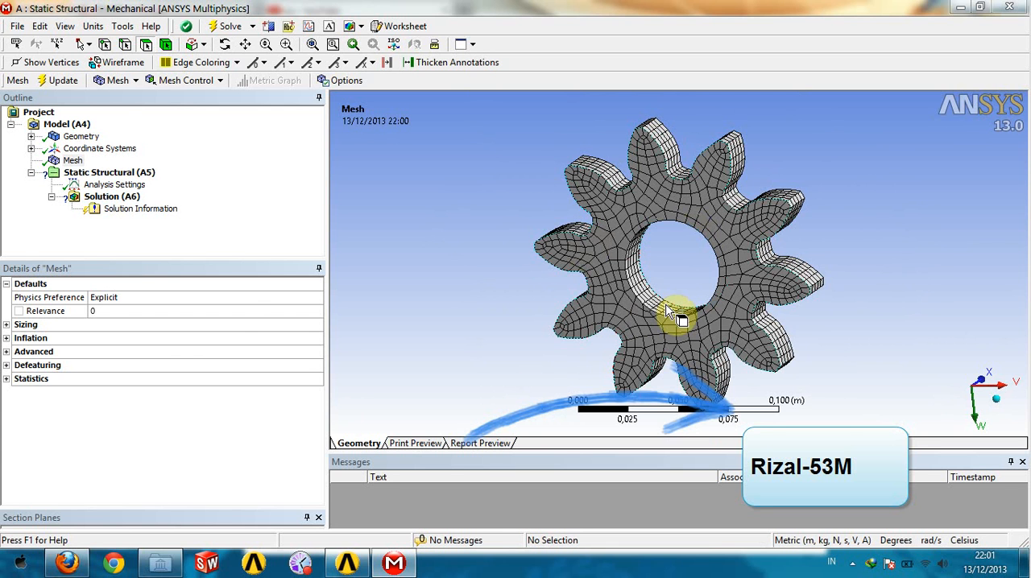
click(867, 219)
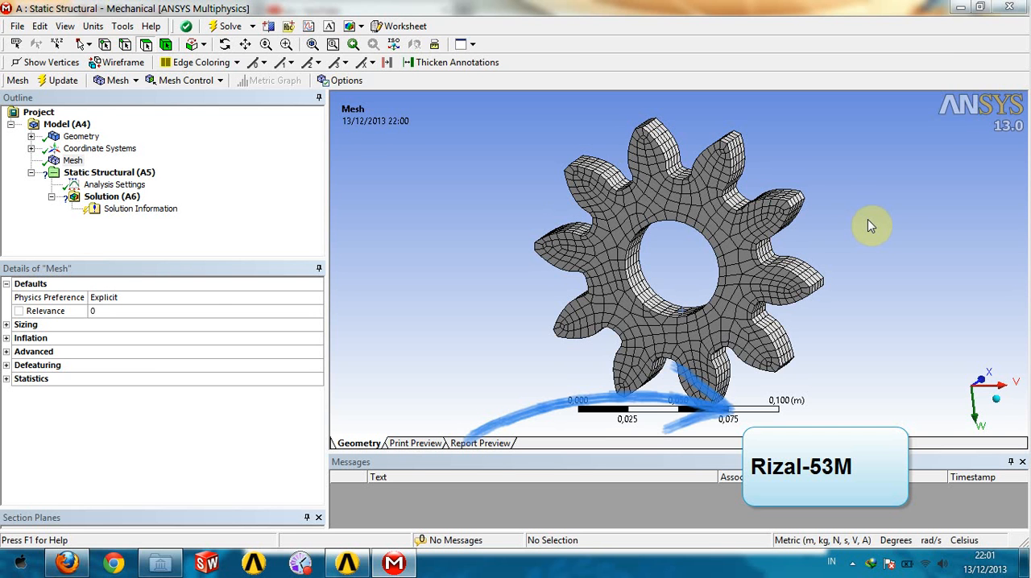
scroll(783, 179, up, 2)
scroll(806, 201, up, 2)
middle_drag(856, 257, 836, 274)
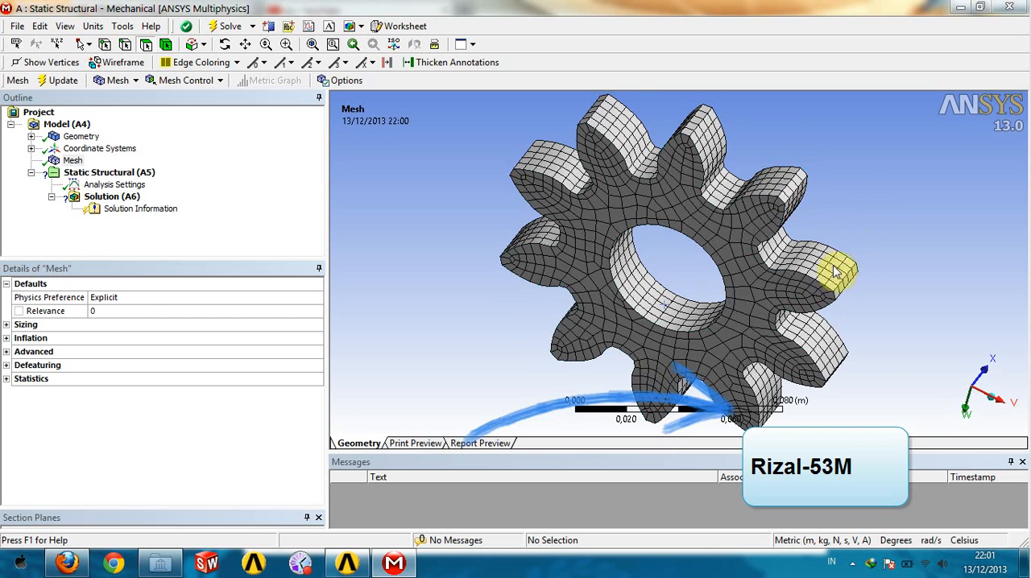
middle_drag(870, 354, 874, 304)
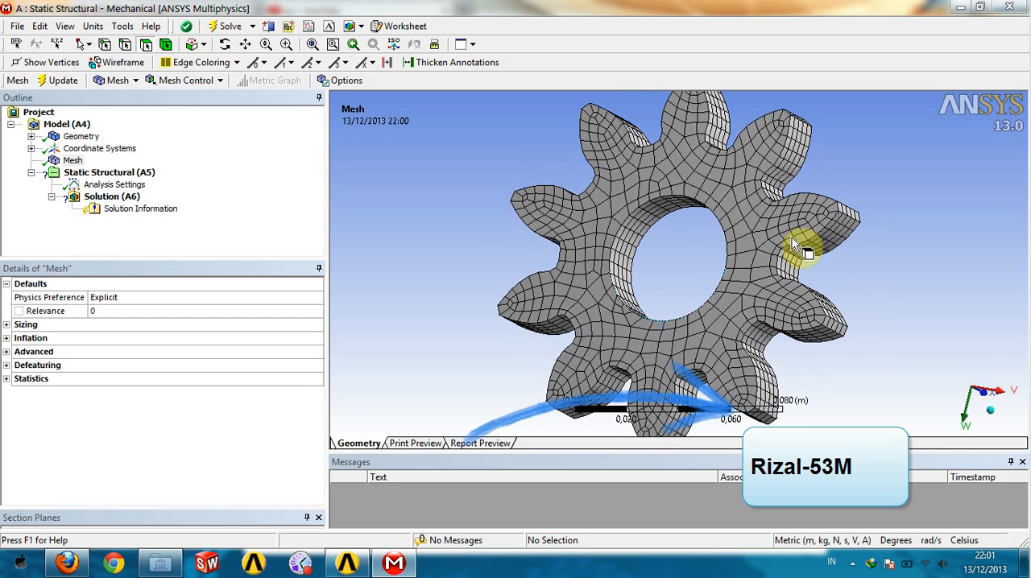
middle_drag(852, 168, 856, 218)
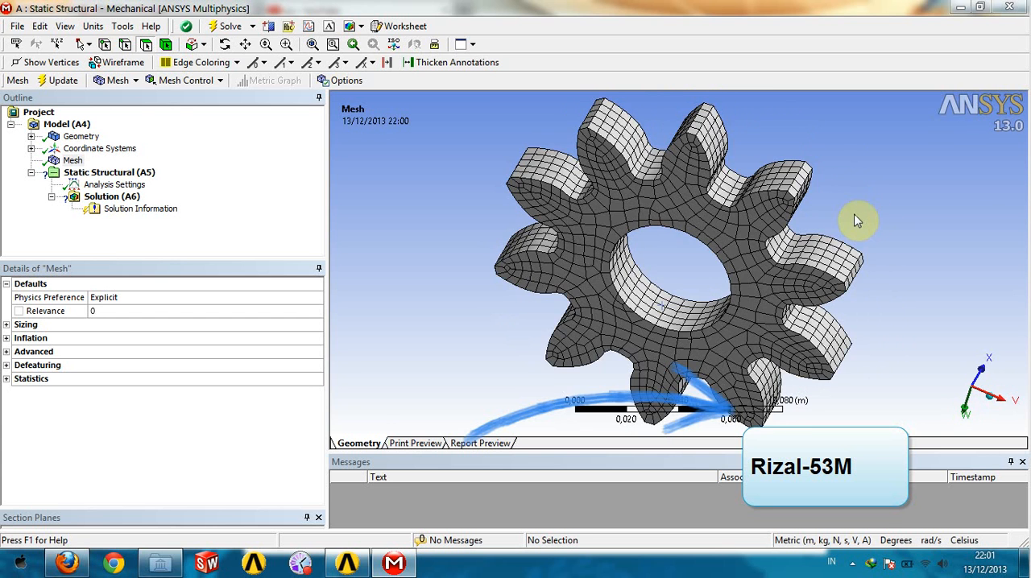
middle_drag(892, 351, 881, 285)
middle_drag(865, 236, 841, 214)
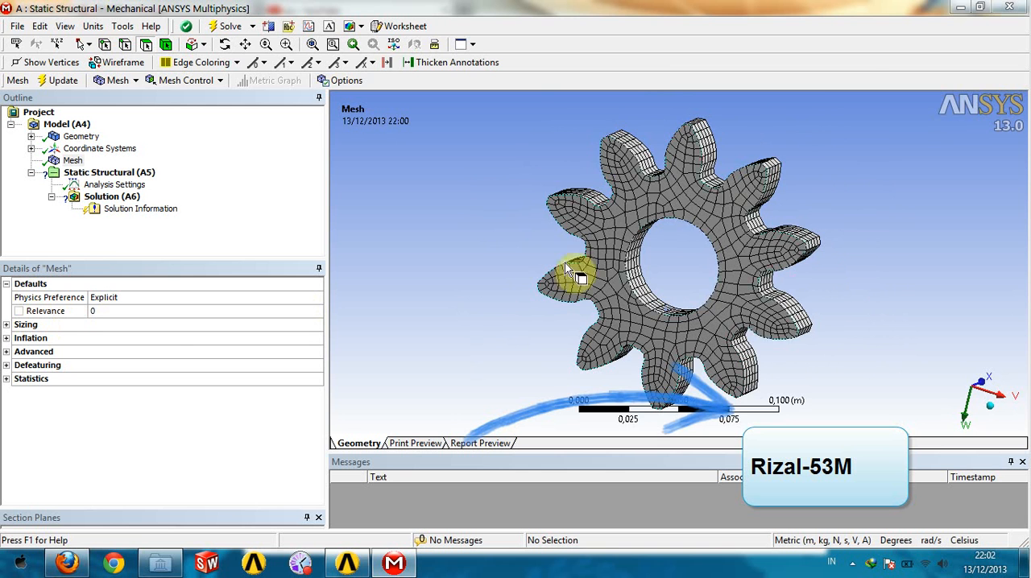
scroll(673, 175, down, 3)
scroll(672, 175, up, 5)
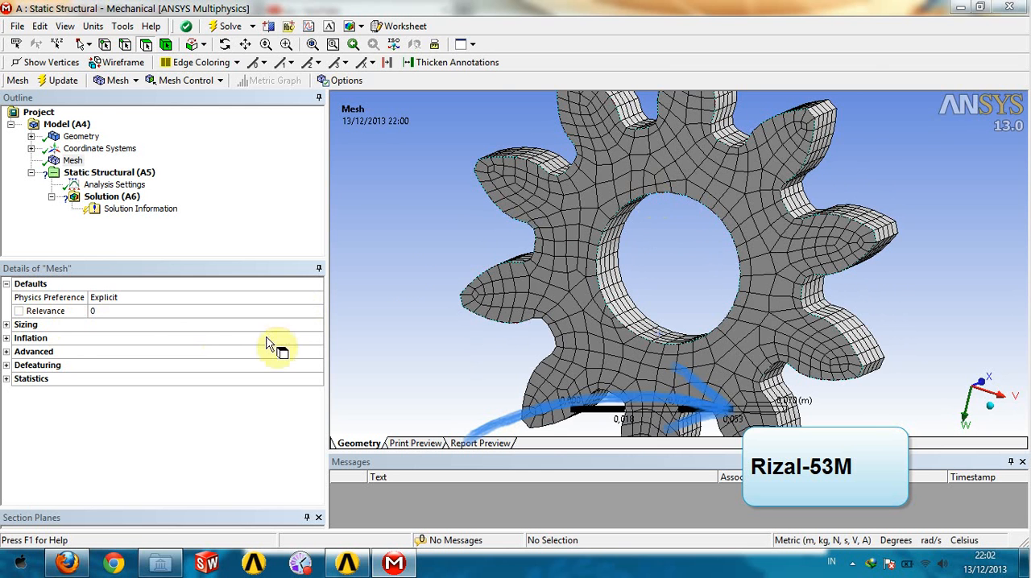
scroll(705, 228, down, 1)
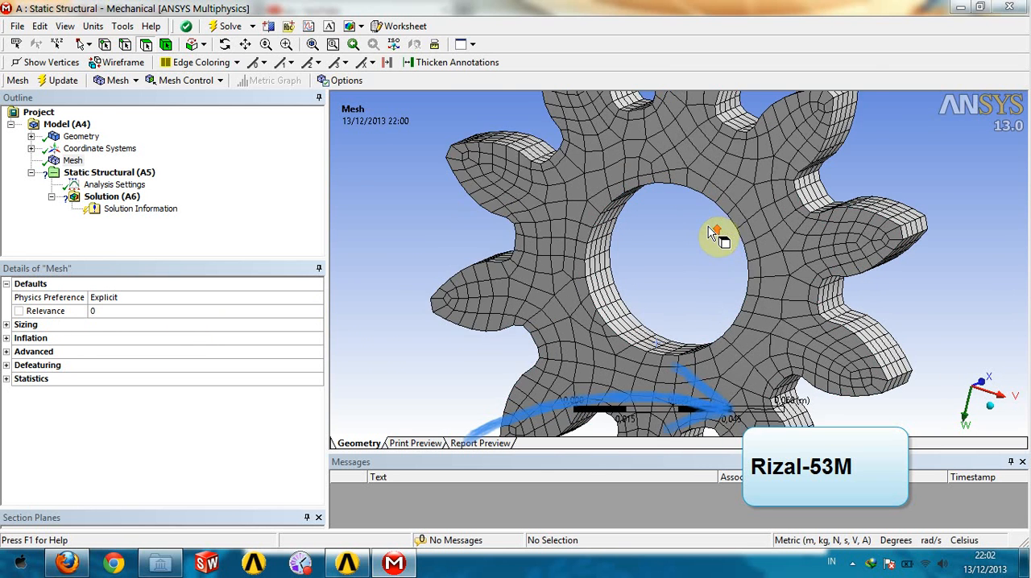
- Set the mesh Relevance to 40 and update the gear's mesh
click(228, 314)
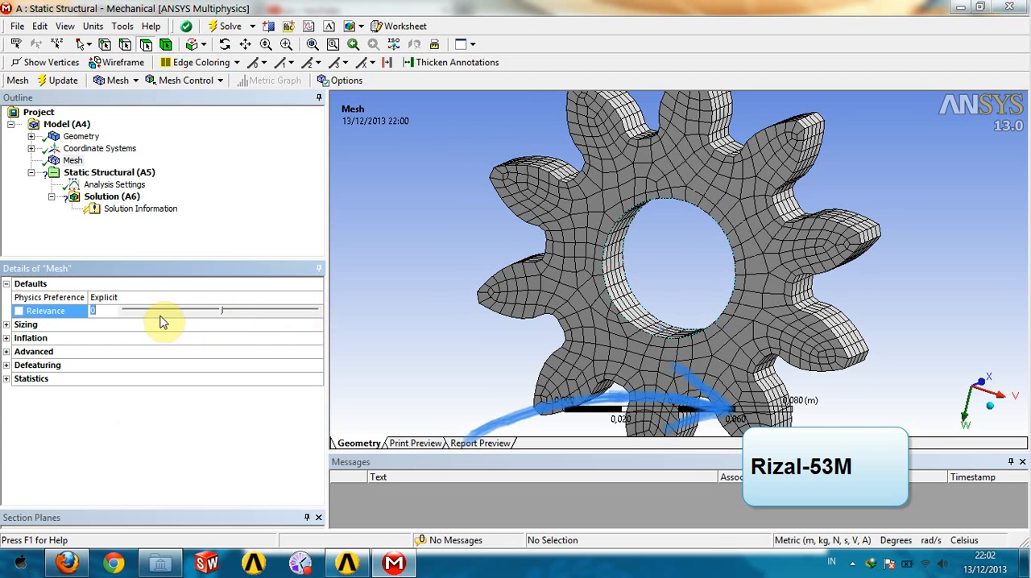
click(266, 313)
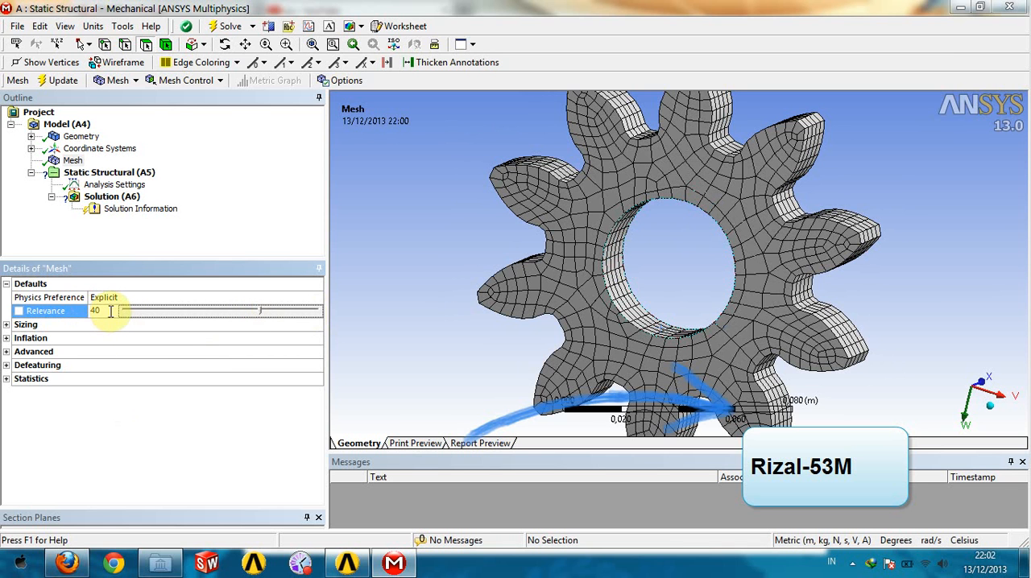
drag(103, 311, 84, 311)
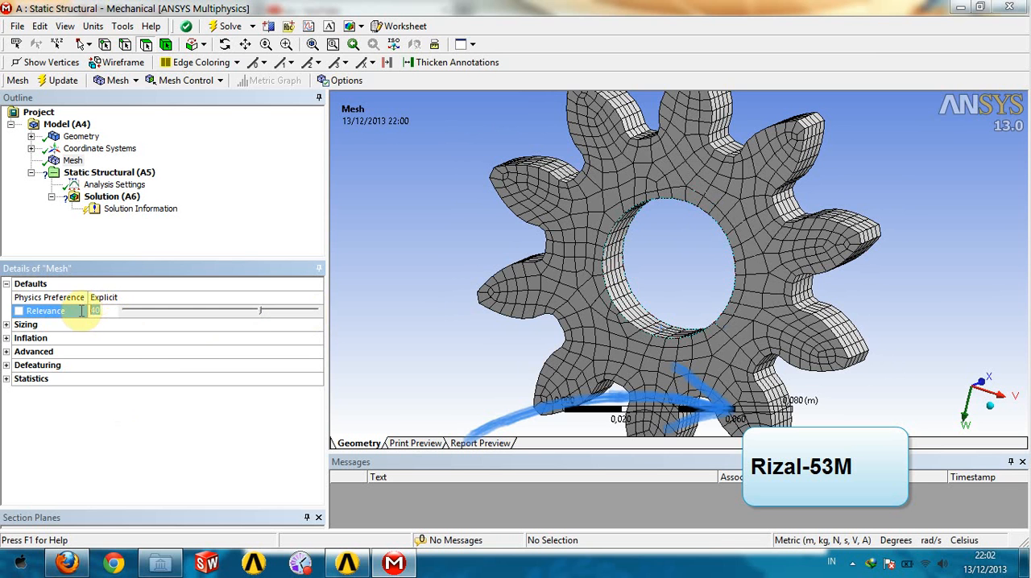
click(361, 285)
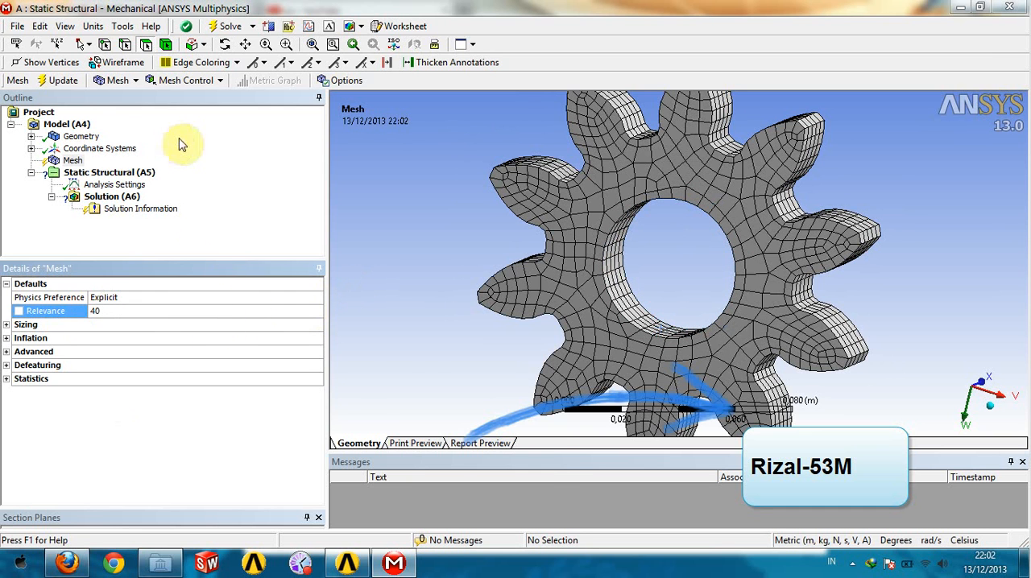
click(60, 81)
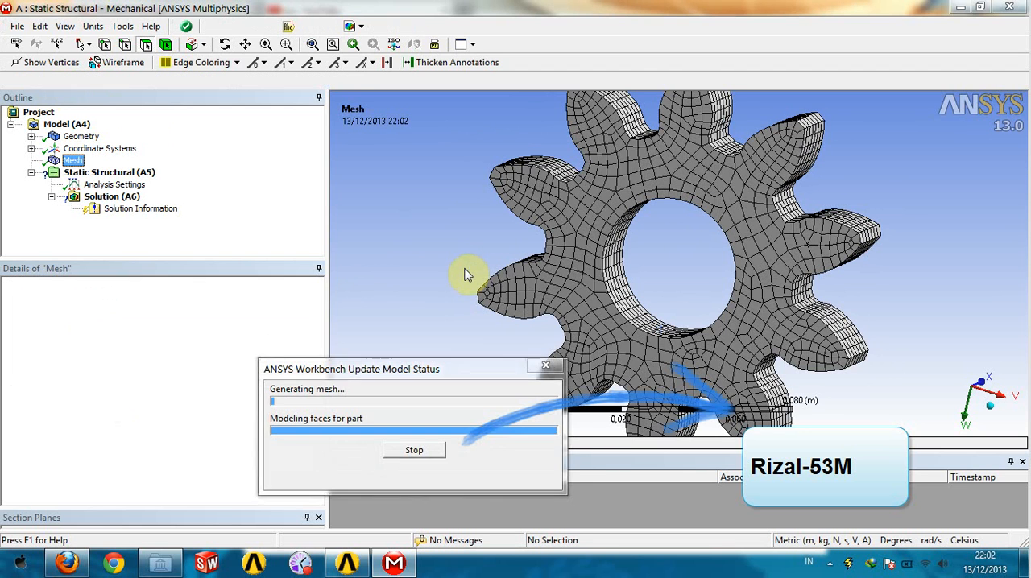
- Inspect the updated mesh and expand its statistics to read the node and element counts
middle_drag(923, 311, 681, 275)
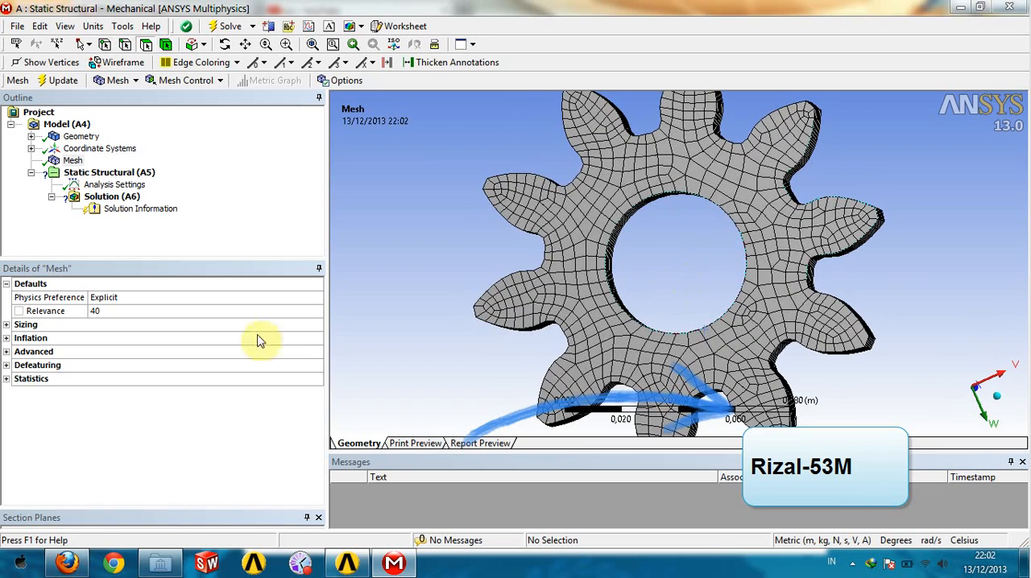
click(6, 379)
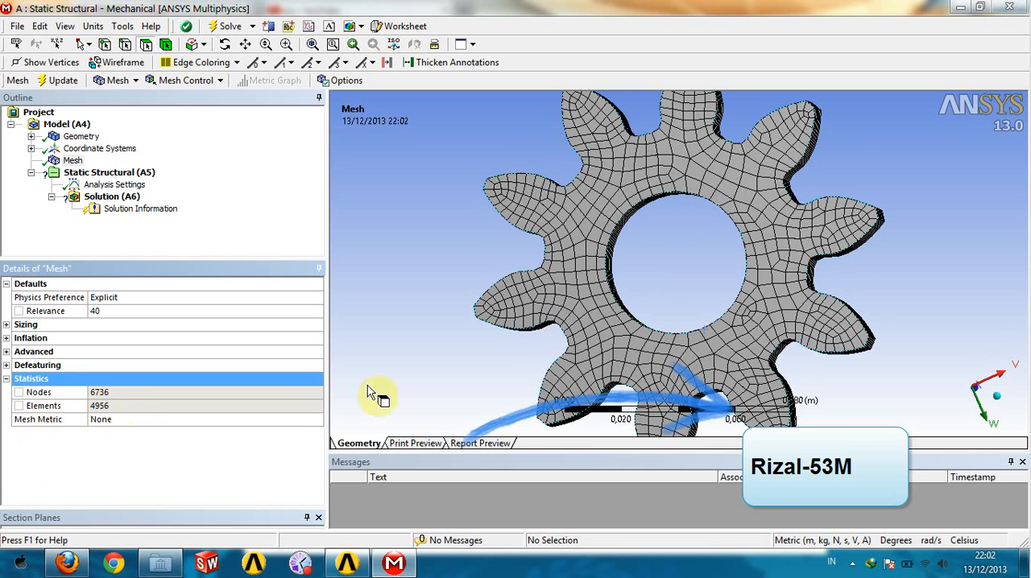
middle_drag(703, 249, 679, 261)
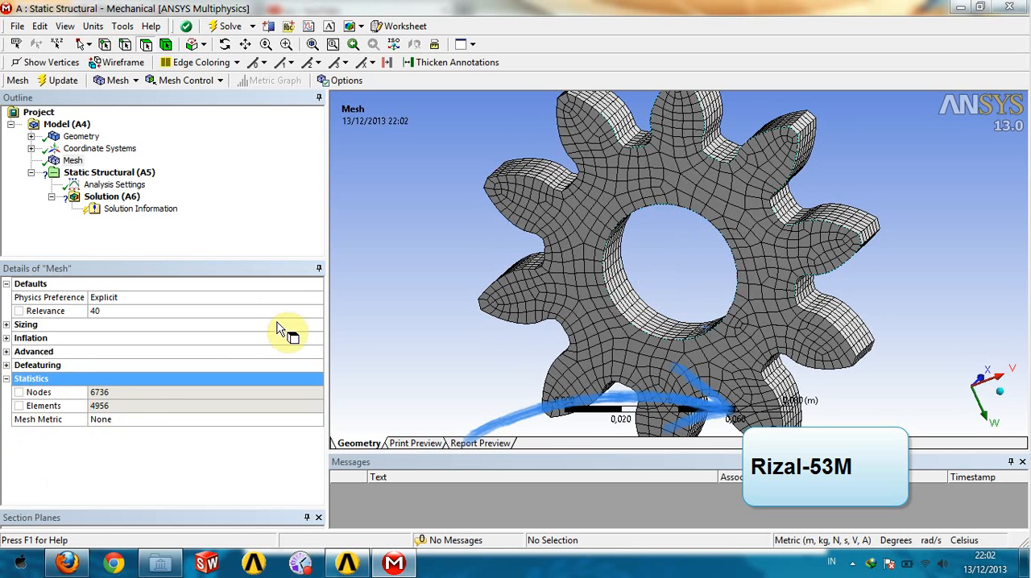
- Set the mesh Relevance back to 0 and update the gear's mesh
click(227, 314)
click(223, 313)
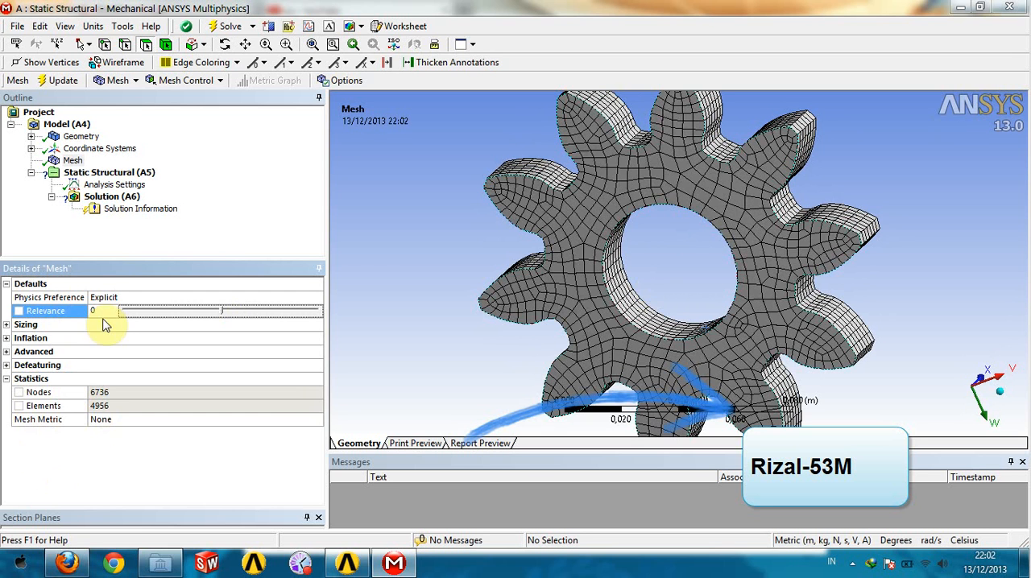
click(70, 81)
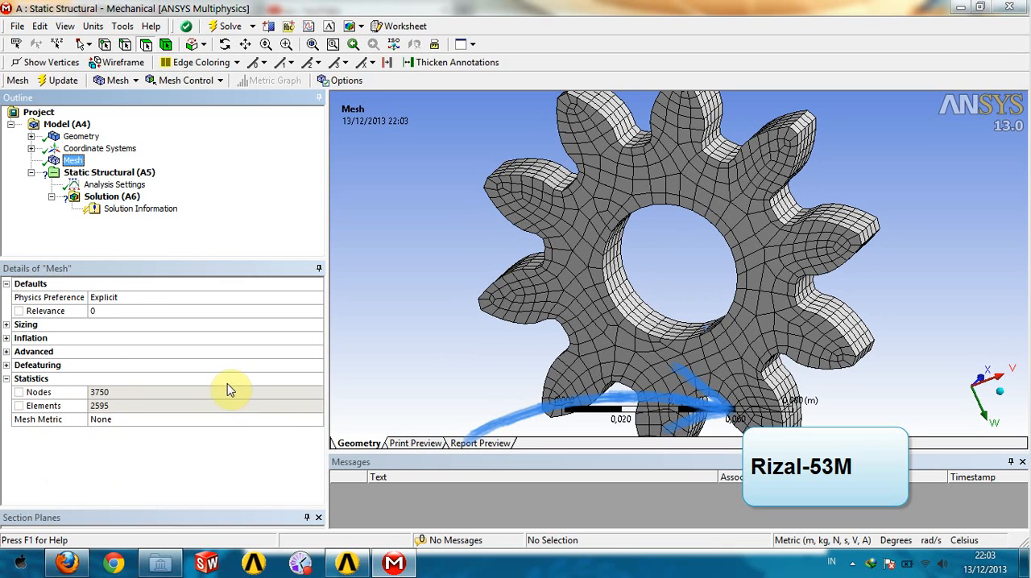
- Set the mesh Relevance to -40 and update the gear's mesh
click(201, 315)
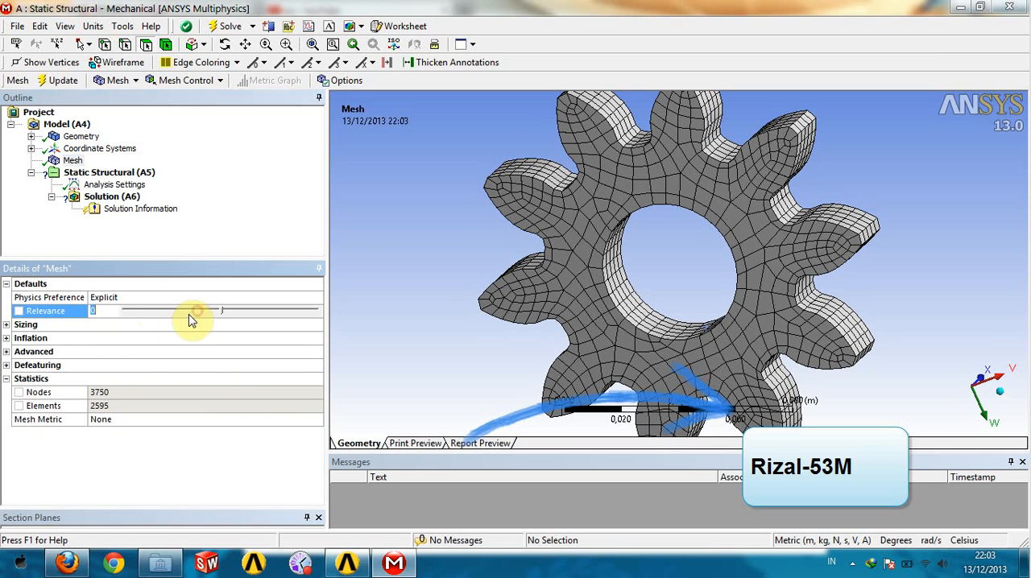
click(177, 314)
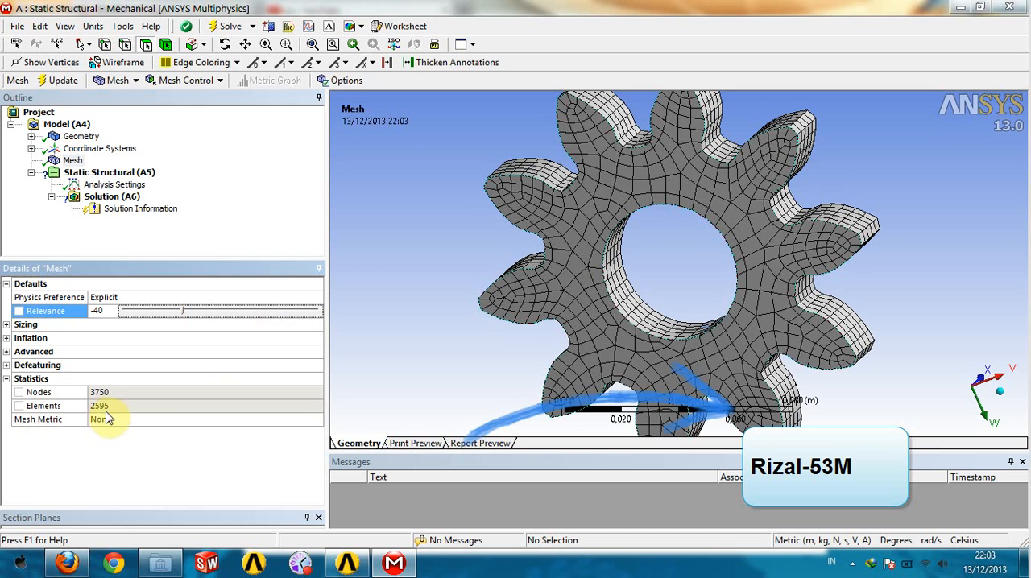
click(58, 84)
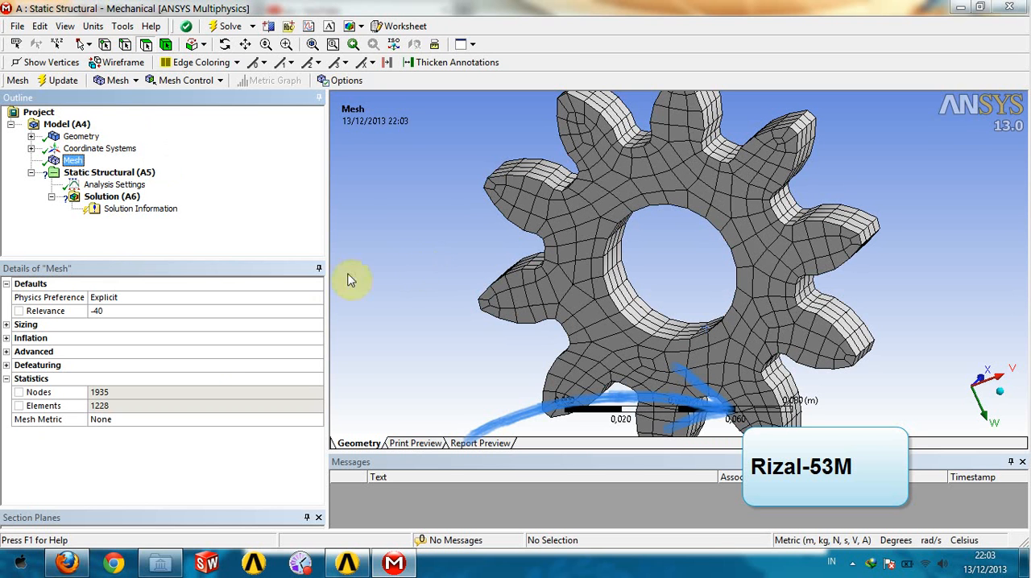
- Examine the coarse mesh on the bore, teeth and both flat faces from varied angles, then collapse the mesh statistics
middle_drag(640, 262, 671, 271)
scroll(670, 276, up, 3)
scroll(633, 229, up, 2)
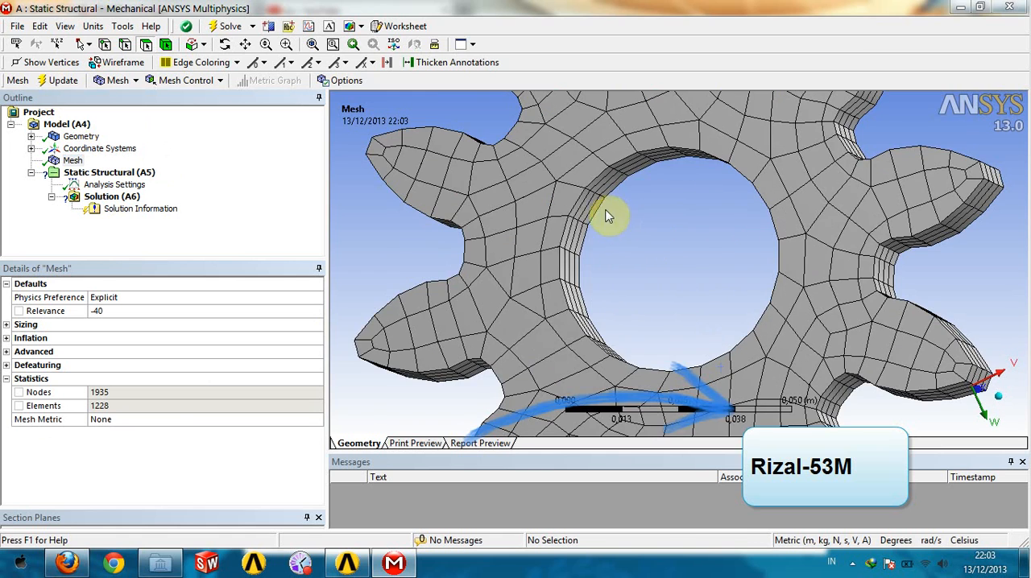
click(592, 205)
scroll(685, 212, down, 4)
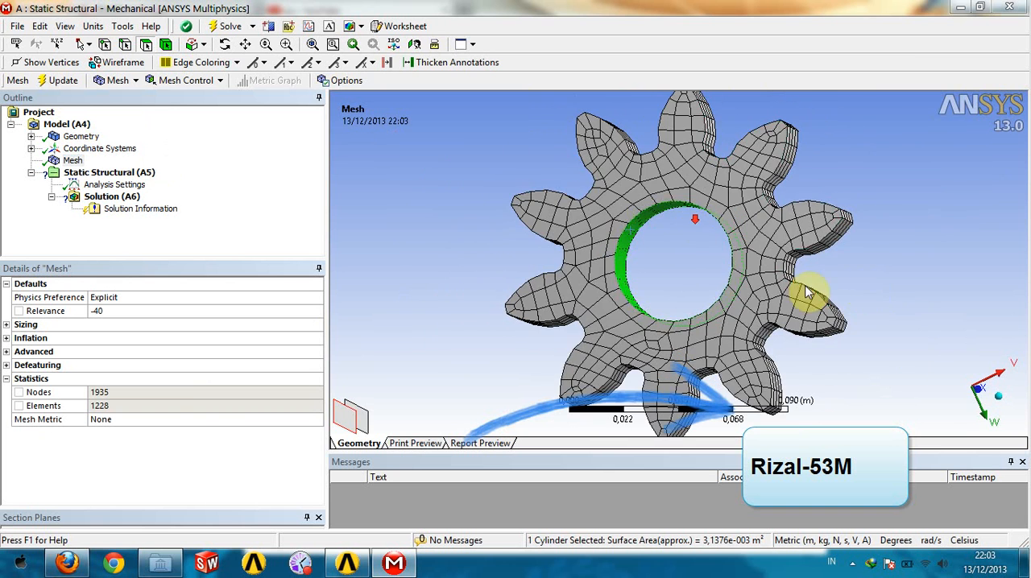
click(897, 287)
mouse_move(663, 260)
middle_down()
mouse_move(668, 299)
mouse_move(656, 302)
mouse_move(657, 278)
middle_up()
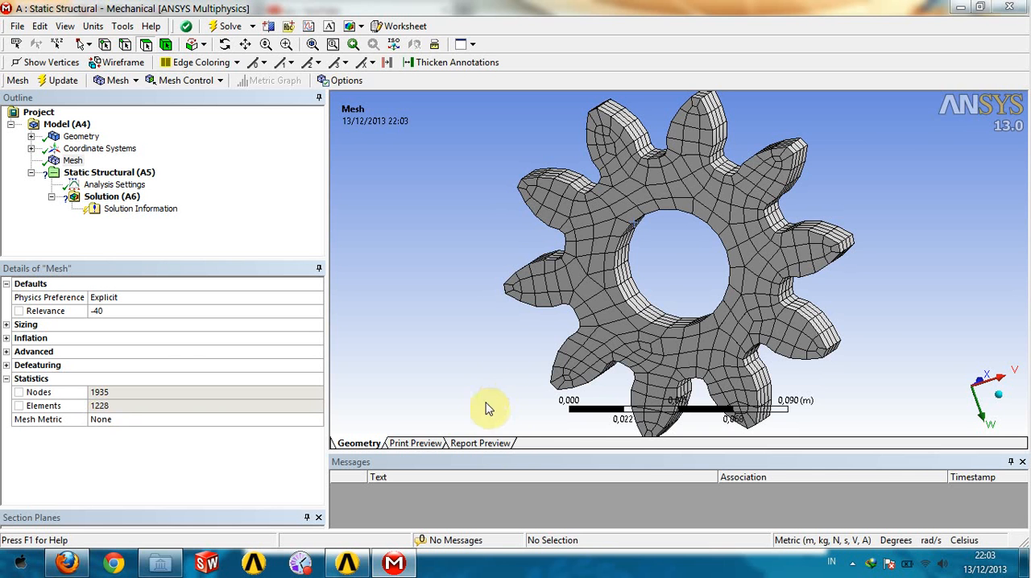
middle_drag(656, 339, 621, 292)
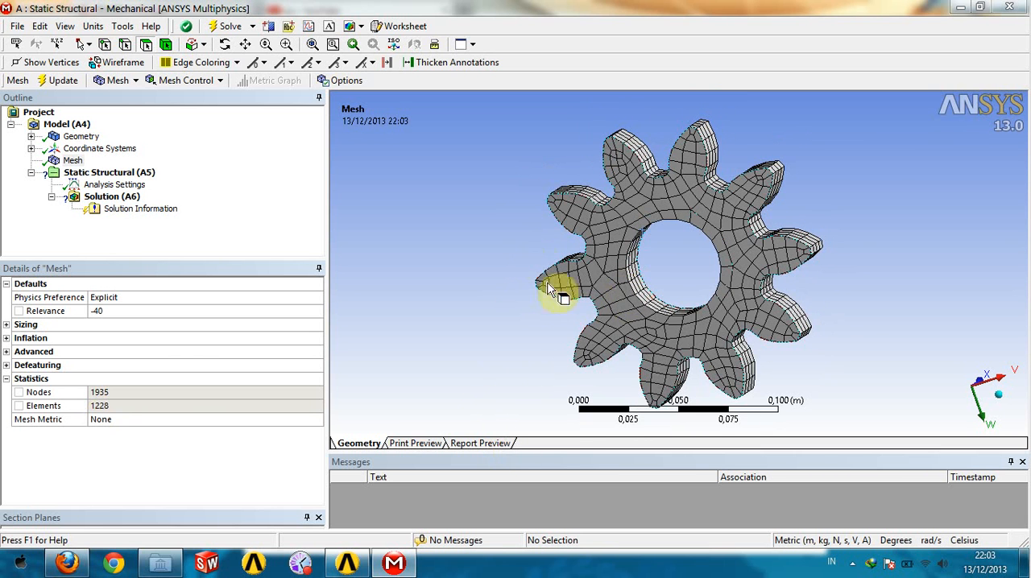
middle_drag(870, 302, 782, 223)
scroll(794, 157, up, 2)
middle_drag(819, 157, 916, 218)
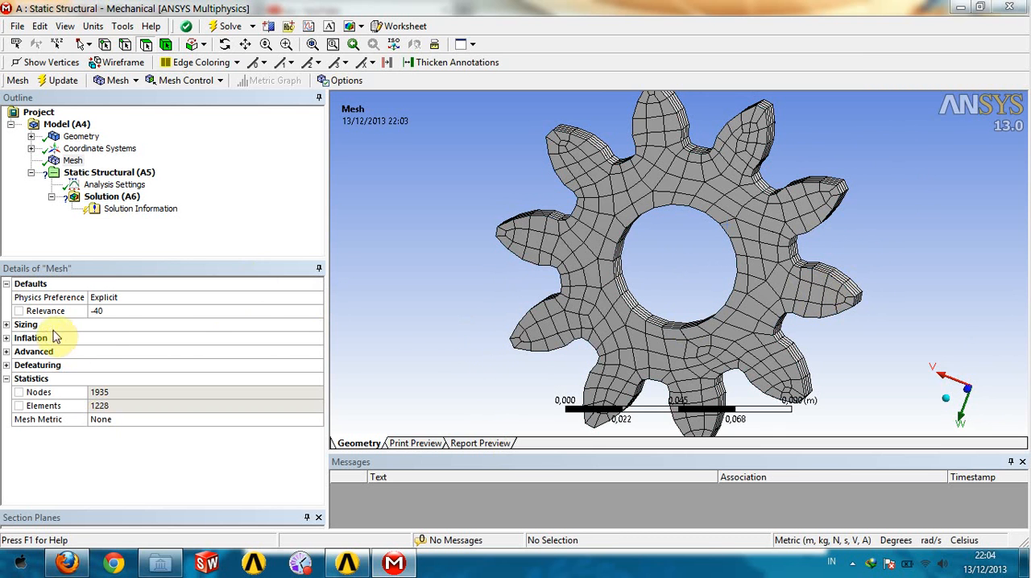
click(7, 382)
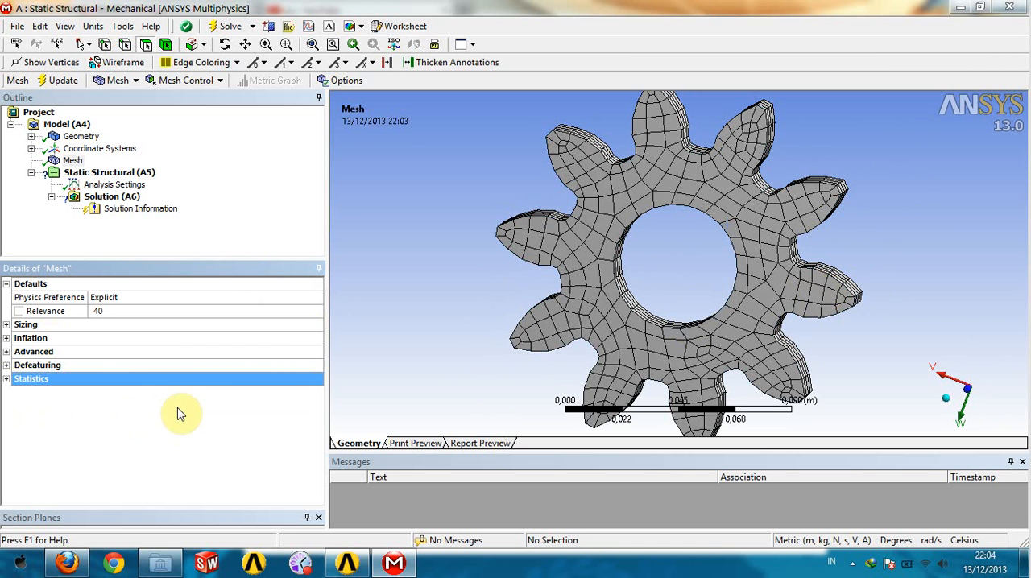
click(853, 564)
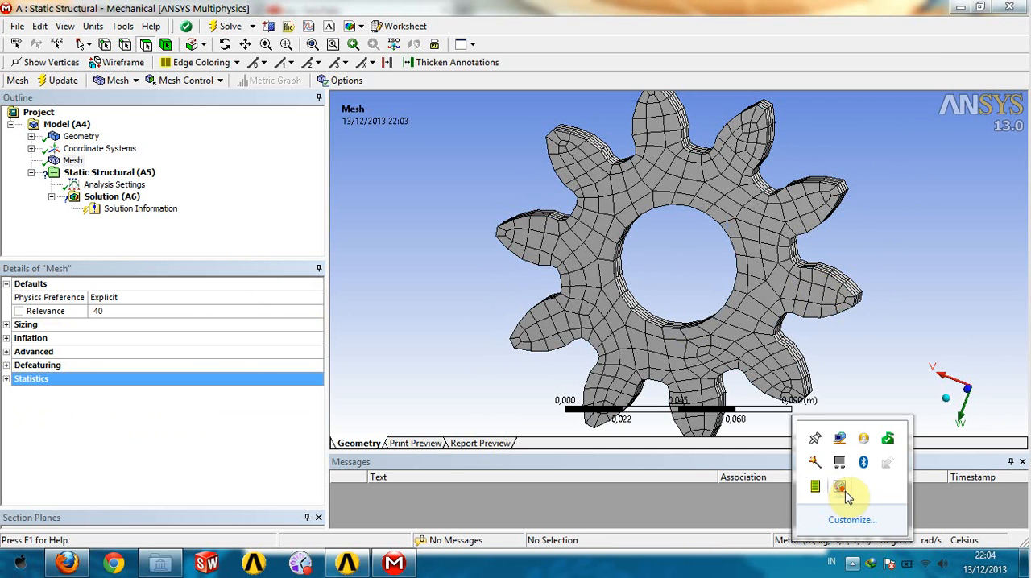